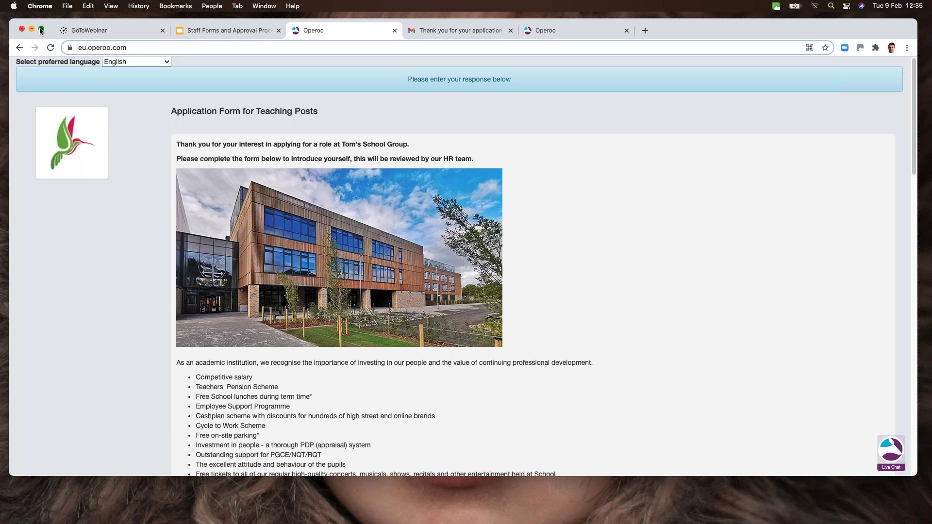
# - Review the Application Form for Teaching Posts down to its approvals section, then view the application acknowledgement email in Gmail
pyautogui.press('ctrl+super+f')
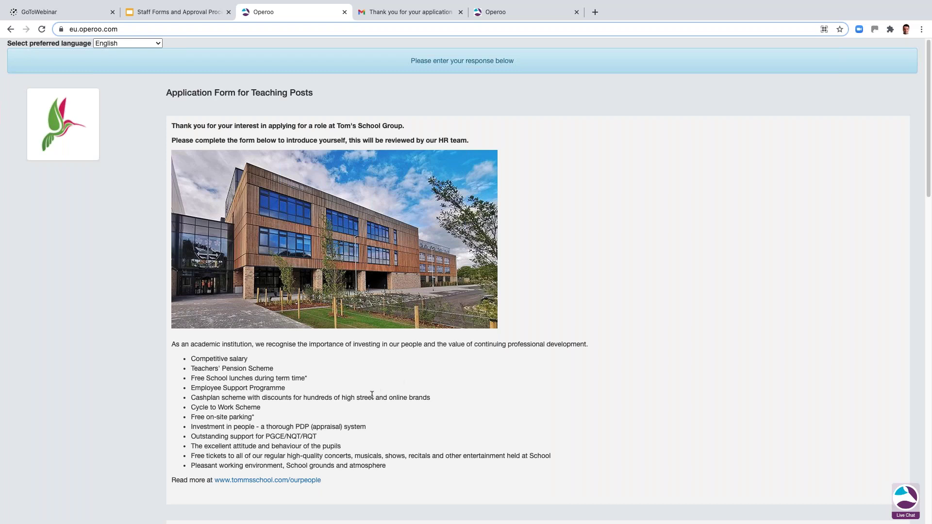
pyautogui.scroll(-2, 332, 422)
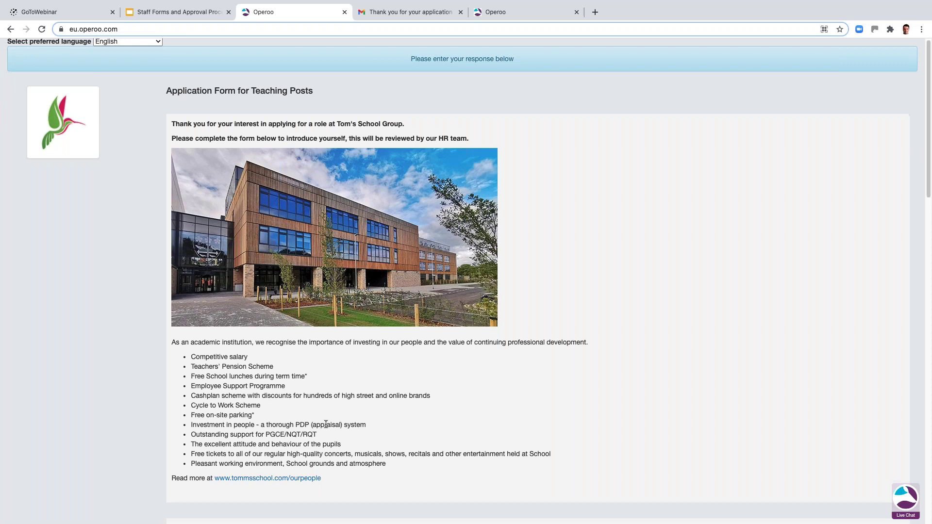
pyautogui.scroll(-5, 326, 424)
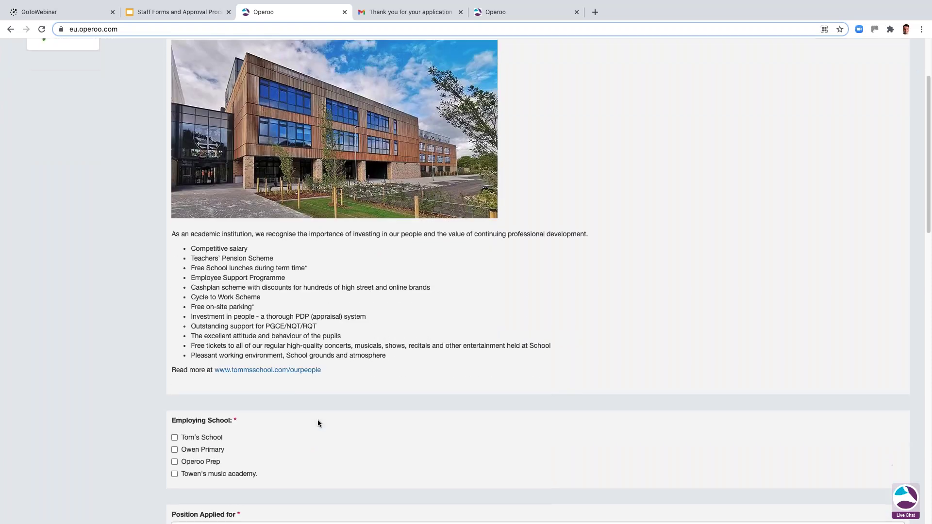
pyautogui.scroll(-2, 367, 425)
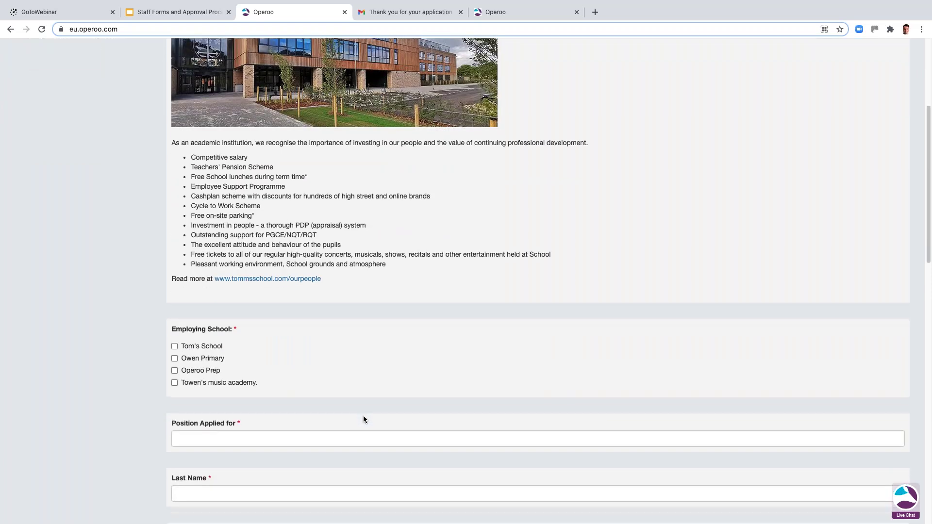
pyautogui.scroll(-8, 361, 418)
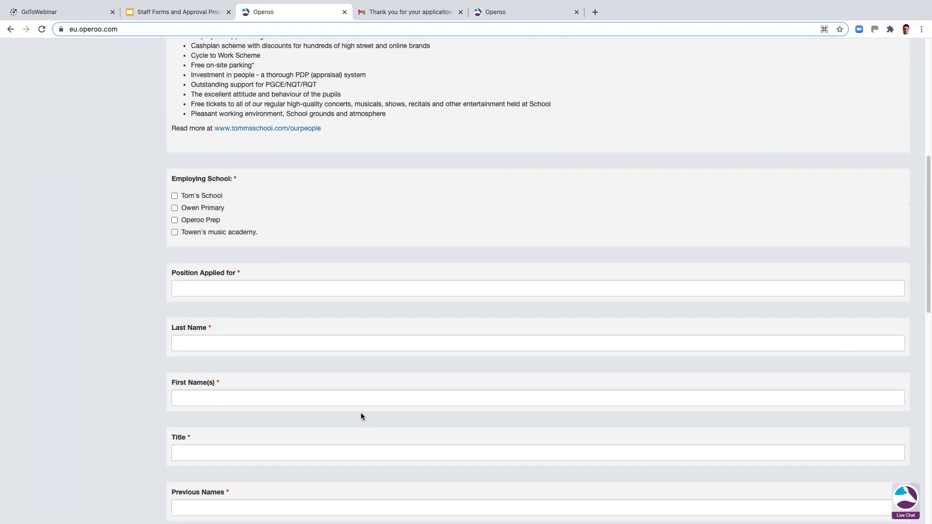
pyautogui.scroll(-12, 361, 410)
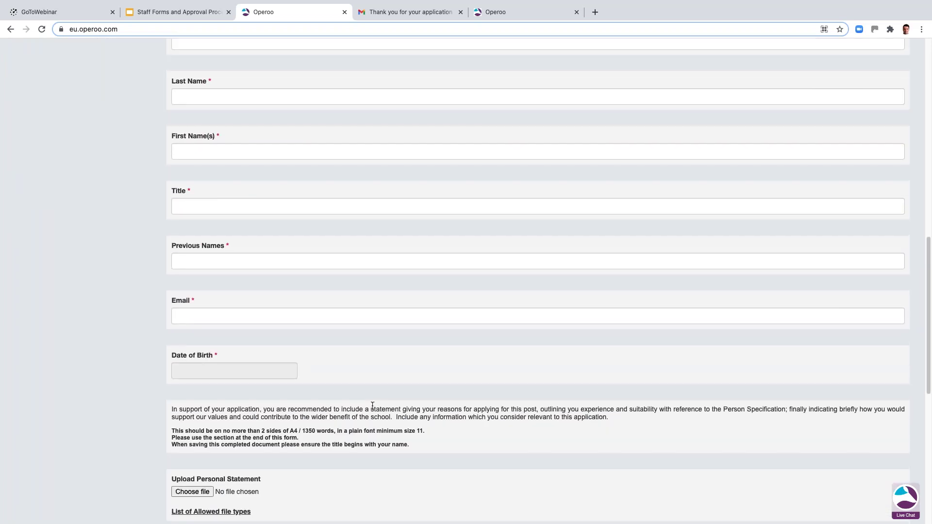
pyautogui.scroll(-8, 360, 407)
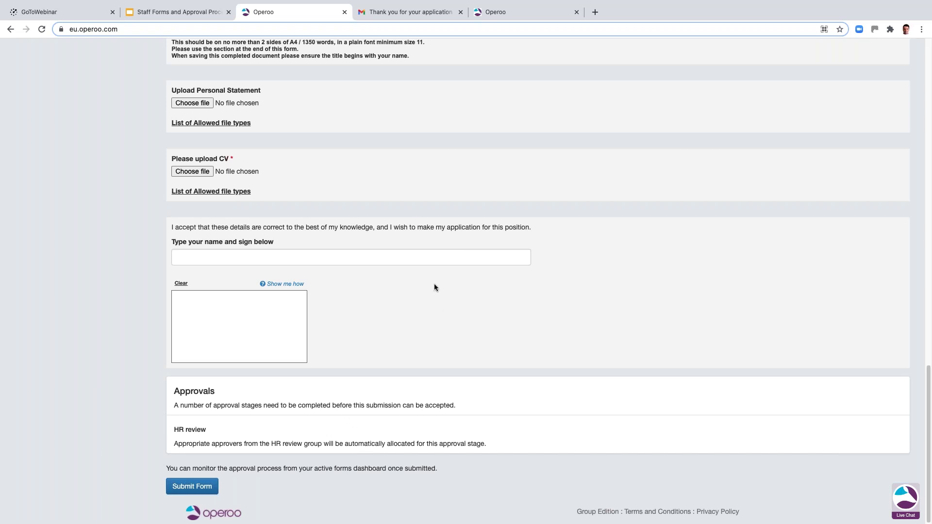
pyautogui.click(401, 14)
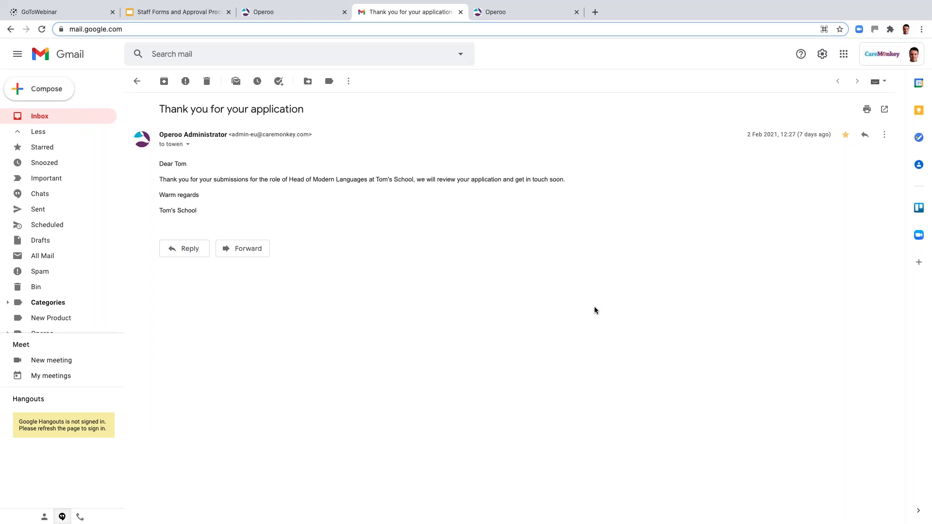
# - Switch to Operoo Home and respond to the Health and Safety Policy request by accepting it, replacing the signature and submitting
pyautogui.click(510, 19)
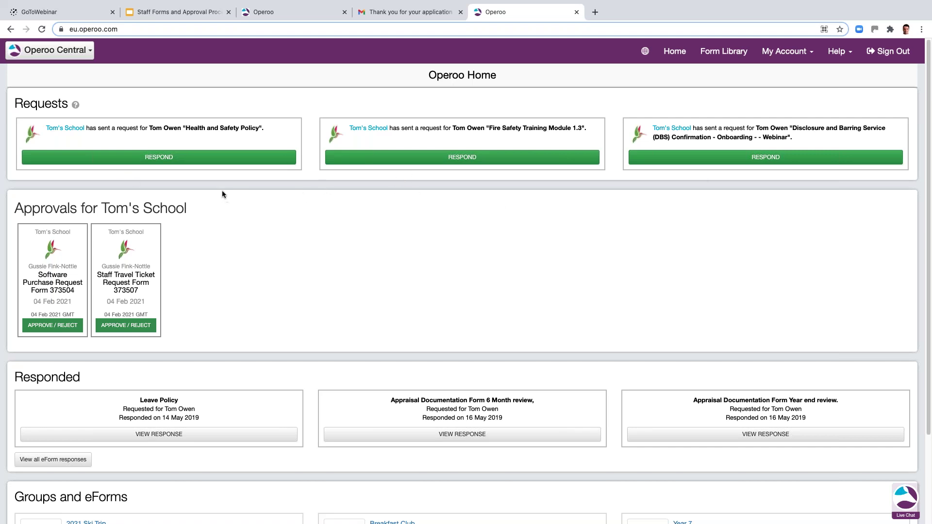
pyautogui.click(188, 161)
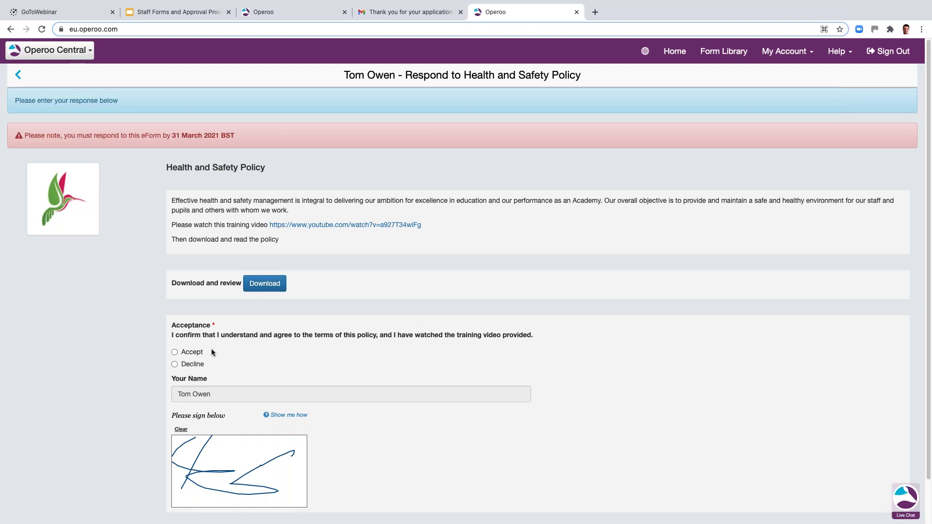
pyautogui.click(188, 353)
pyautogui.click(181, 430)
pyautogui.scroll(-2, 218, 437)
pyautogui.moveTo(189, 440)
pyautogui.mouseDown()
pyautogui.moveTo(235, 408)
pyautogui.moveTo(298, 412)
pyautogui.mouseUp()
pyautogui.click(207, 483)
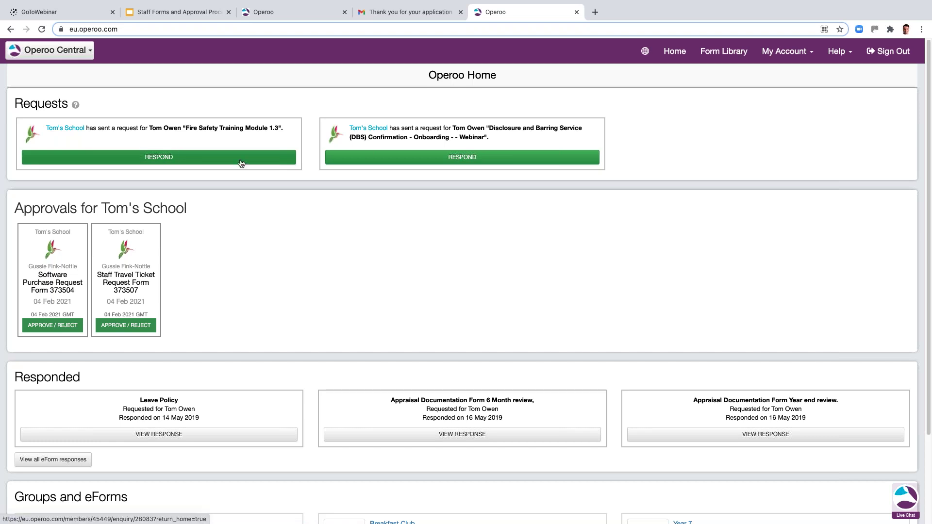
# - Open the Fire Safety Training Module 1.3 request, answer the fire risk question with The Library and mark the training as complete
pyautogui.click(157, 158)
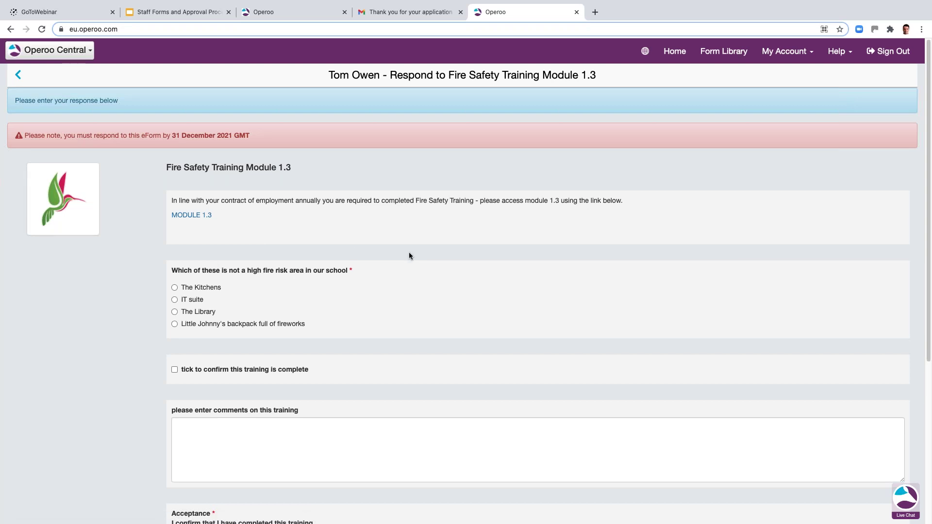
pyautogui.scroll(-1, 390, 325)
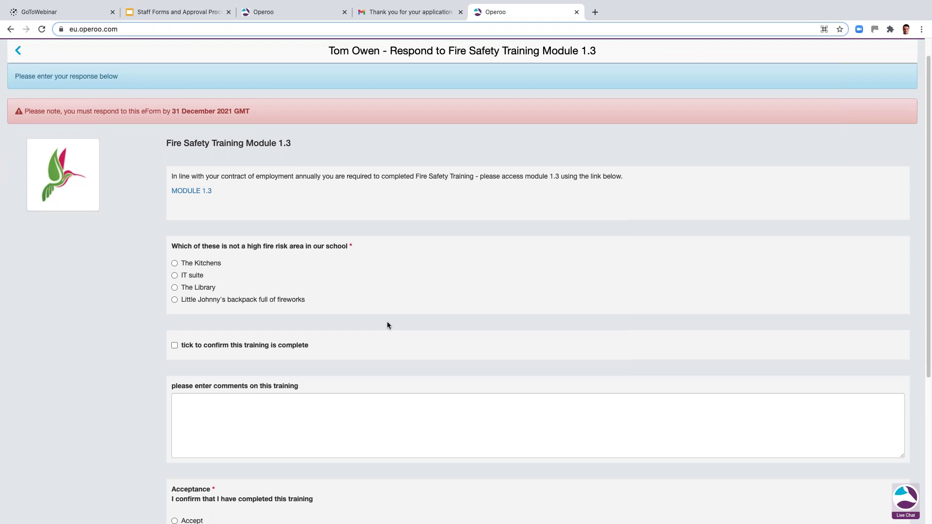
pyautogui.scroll(-1, 246, 320)
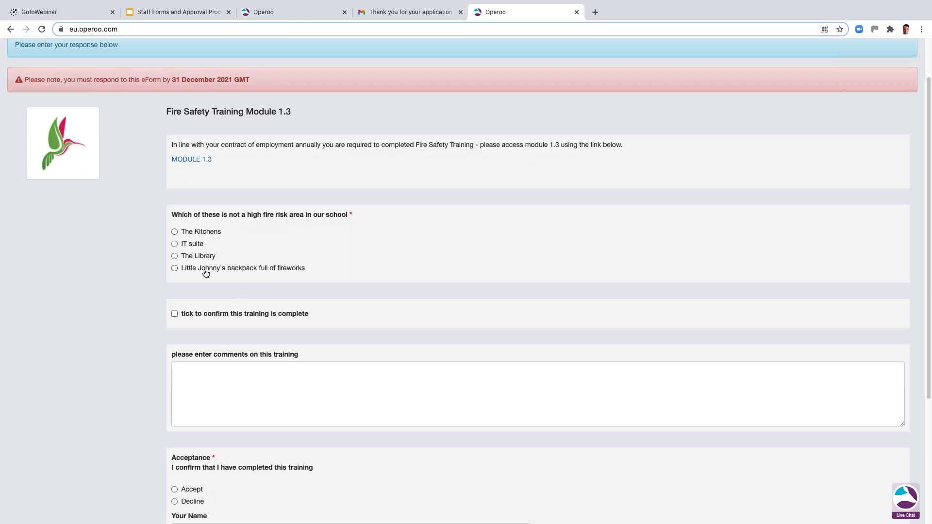
pyautogui.click(200, 257)
pyautogui.scroll(-1, 245, 330)
pyautogui.scroll(-1, 233, 311)
pyautogui.click(175, 233)
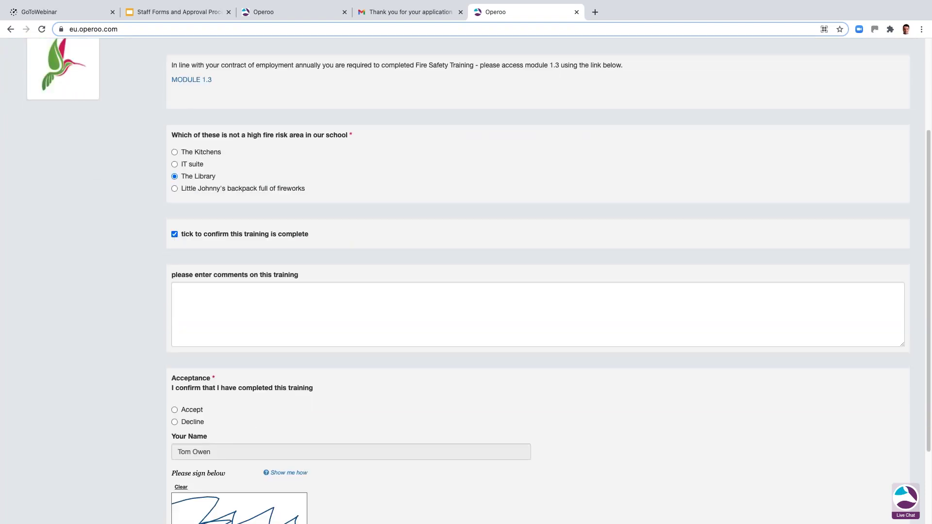
# - Accept the fire safety training confirmation, add a mark to the signature and submit the response
pyautogui.scroll(-1, 203, 255)
pyautogui.click(203, 255)
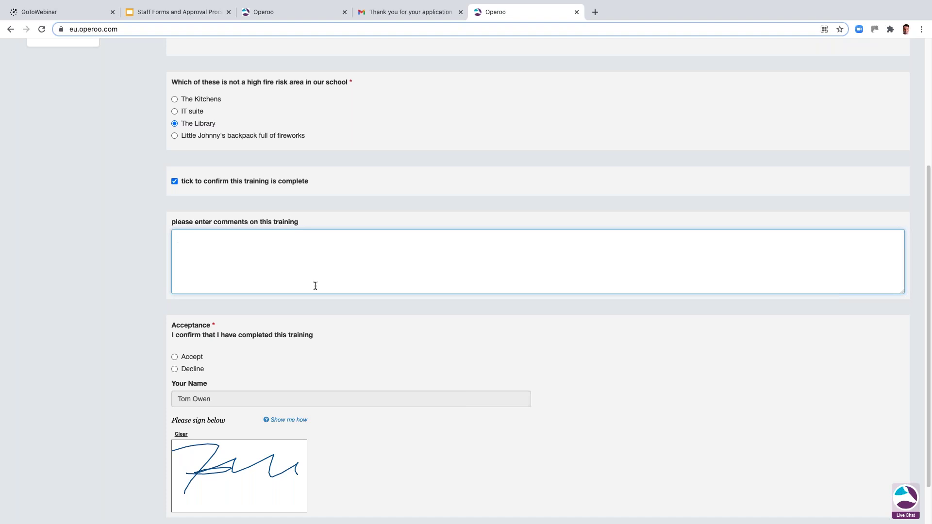
pyautogui.click(197, 359)
pyautogui.click(207, 477)
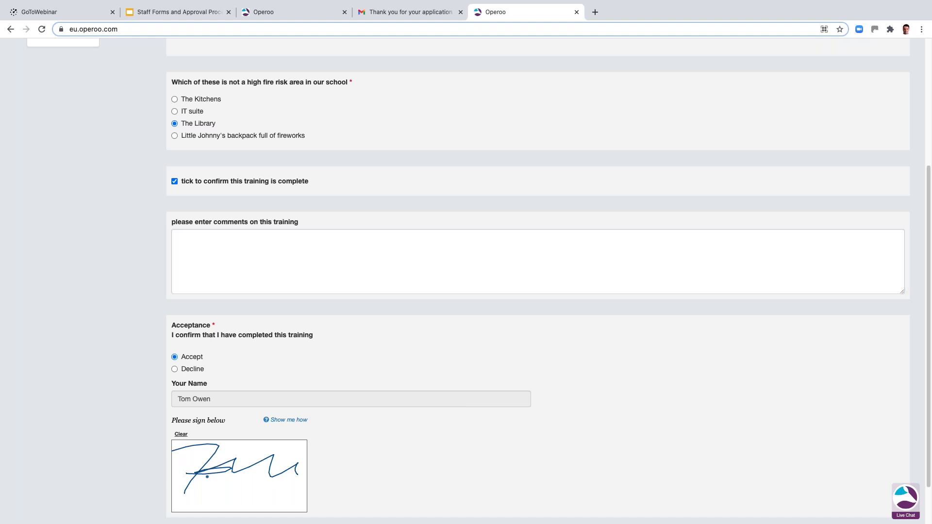
pyautogui.scroll(-2, 196, 485)
pyautogui.click(192, 487)
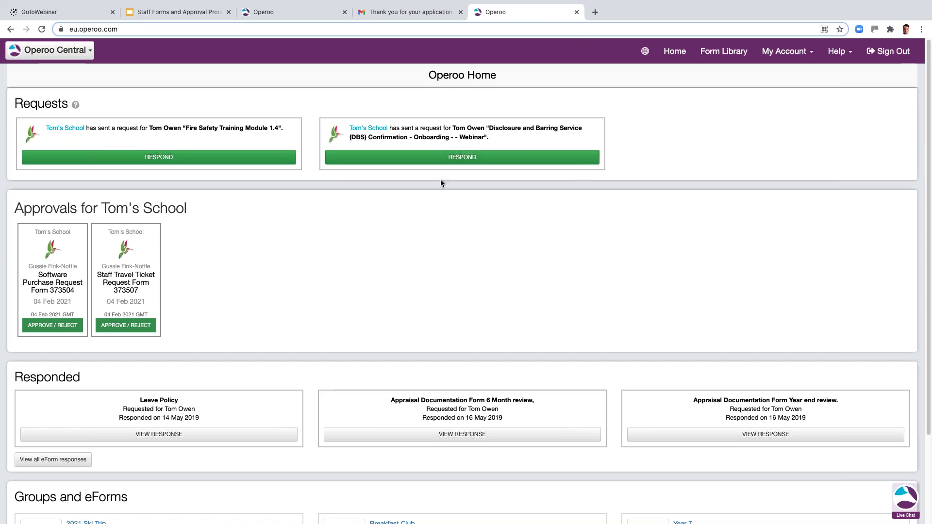
# - Open the Disclosure and Barring Service (DBS) Confirmation request and replace the short forename with the full forename
pyautogui.click(428, 164)
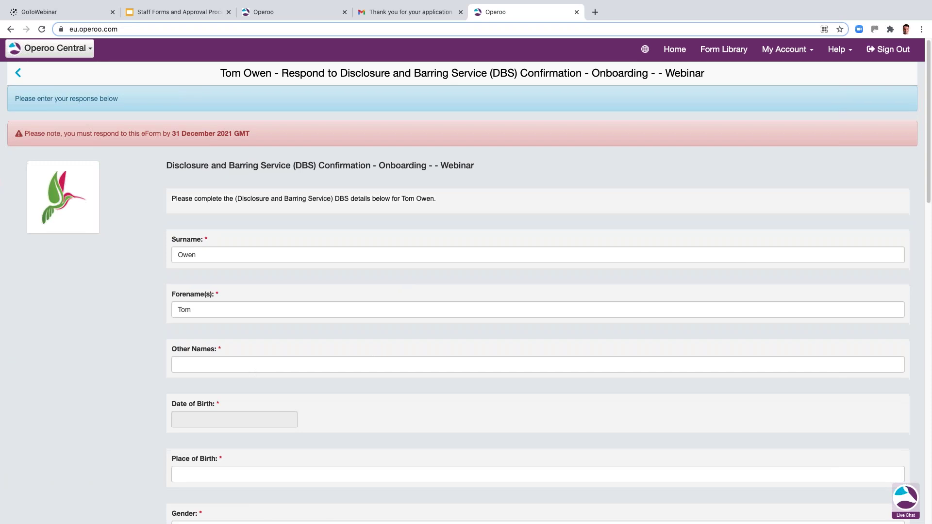
pyautogui.scroll(-2, 382, 366)
pyautogui.click(199, 236)
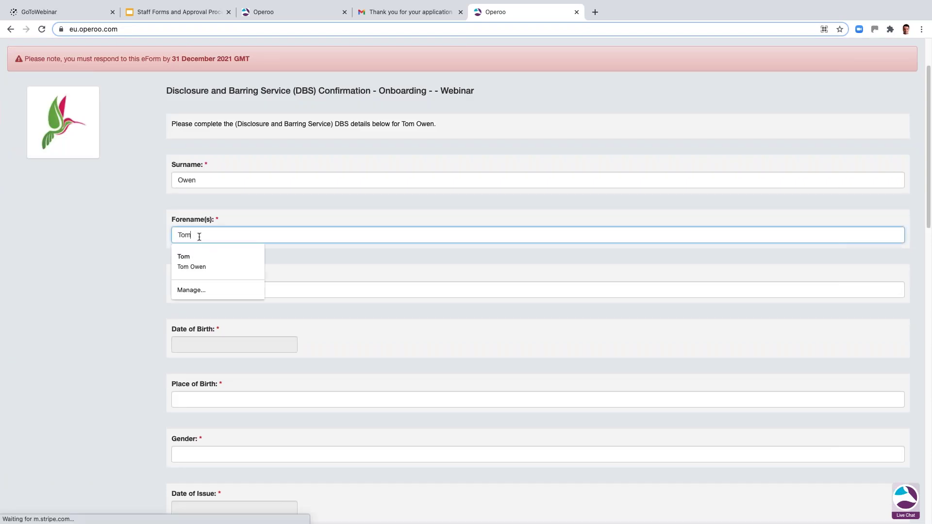
pyautogui.press('BackSpace')
pyautogui.press('BackSpace')
pyautogui.write('homas')
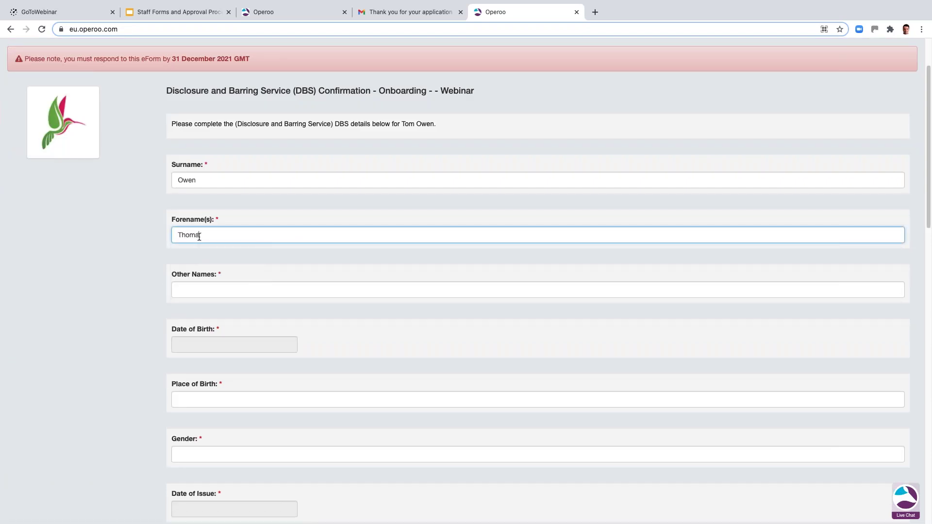
pyautogui.click(111, 268)
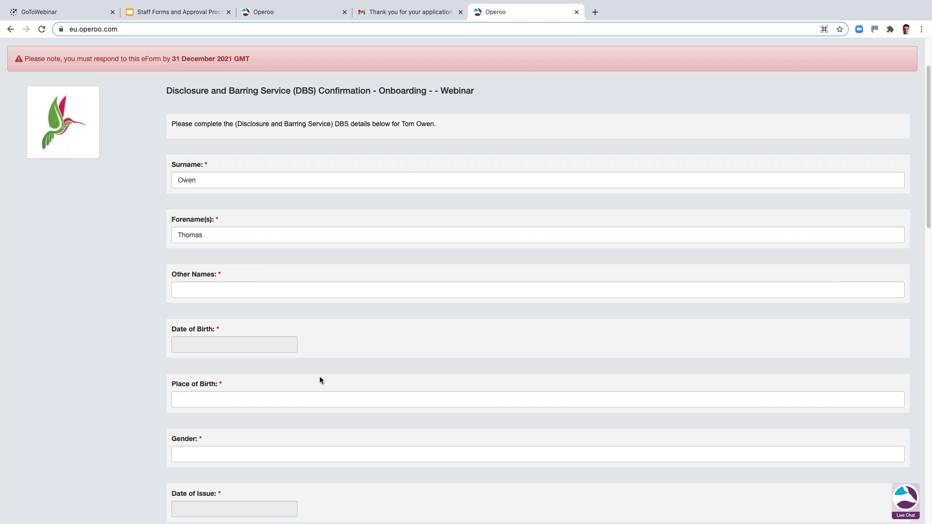
# - Save the partially completed DBS response for later and return to the Operoo Central home page
pyautogui.scroll(-3, 332, 391)
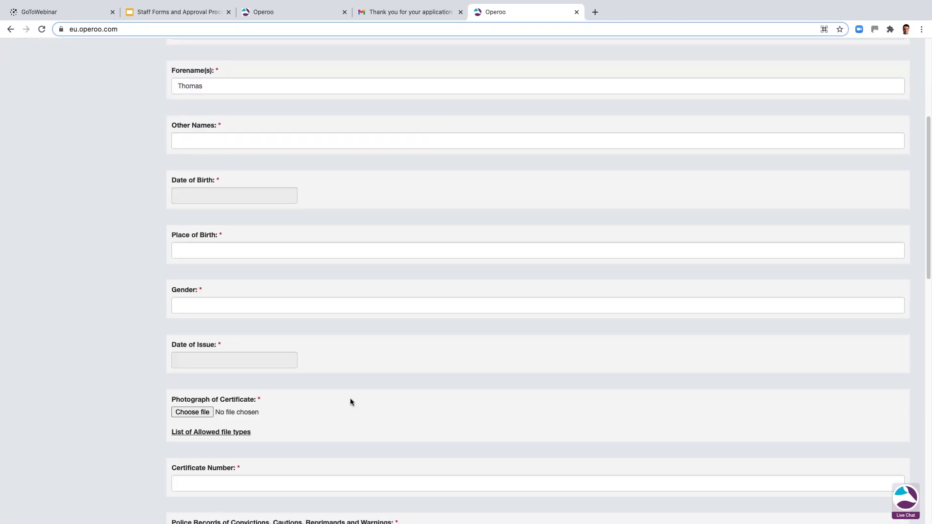
pyautogui.scroll(-2, 350, 398)
pyautogui.scroll(-8, 350, 407)
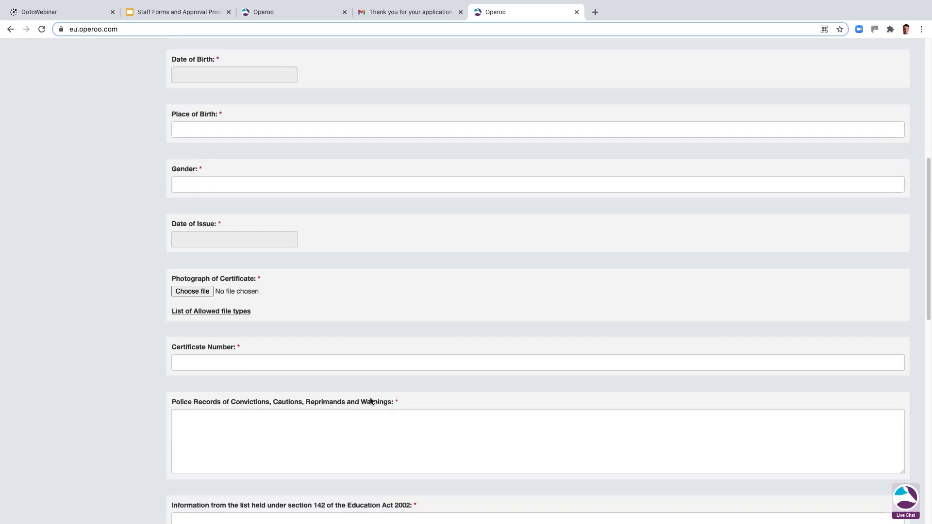
pyautogui.scroll(-8, 317, 413)
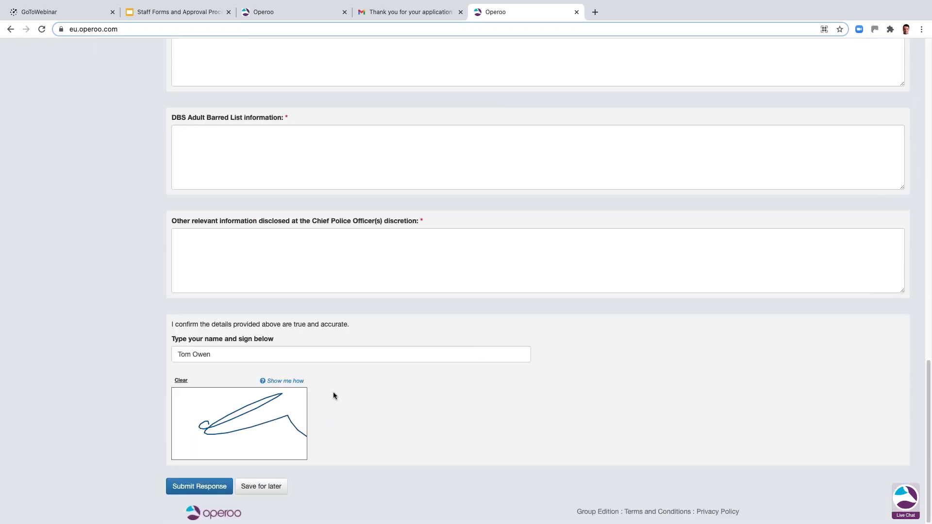
pyautogui.click(260, 486)
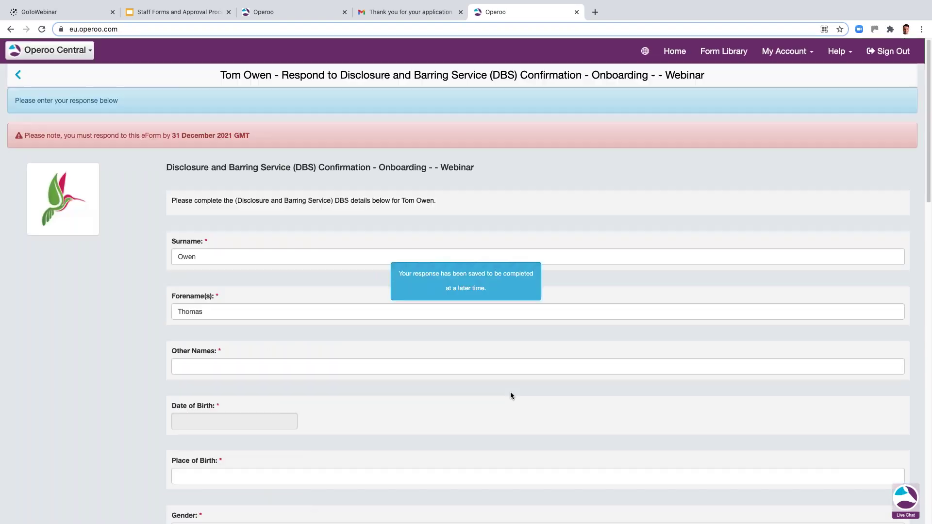
pyautogui.click(44, 50)
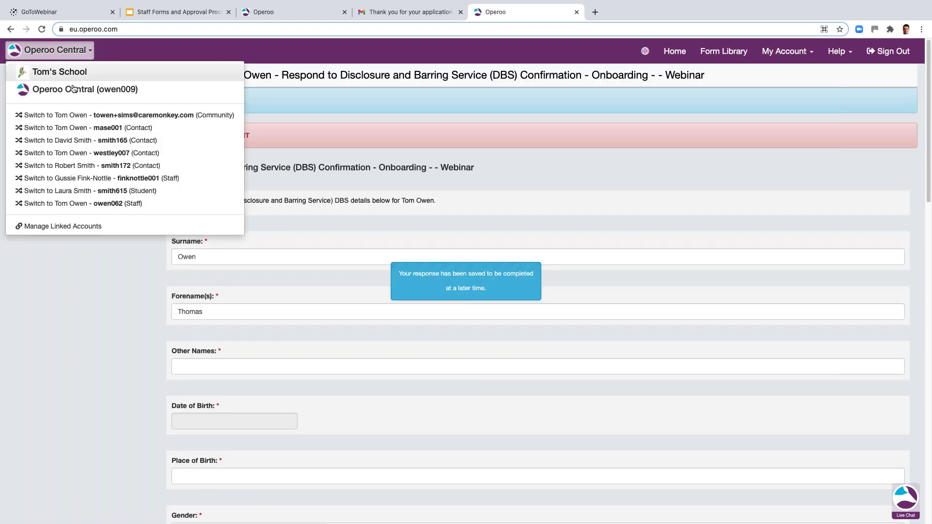
pyautogui.click(75, 90)
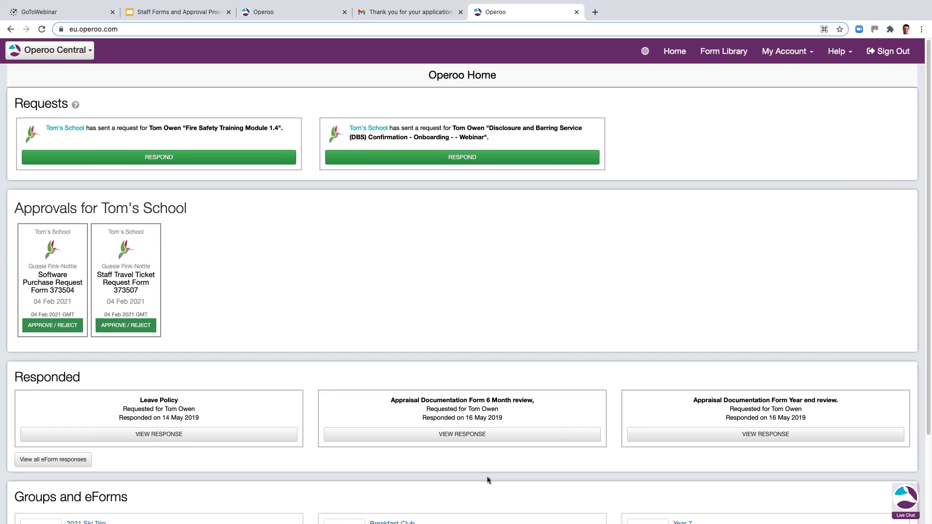
# - Review the Software Purchase Request Form, give it SBM approval with the note "looks great" and save the decision
pyautogui.click(51, 327)
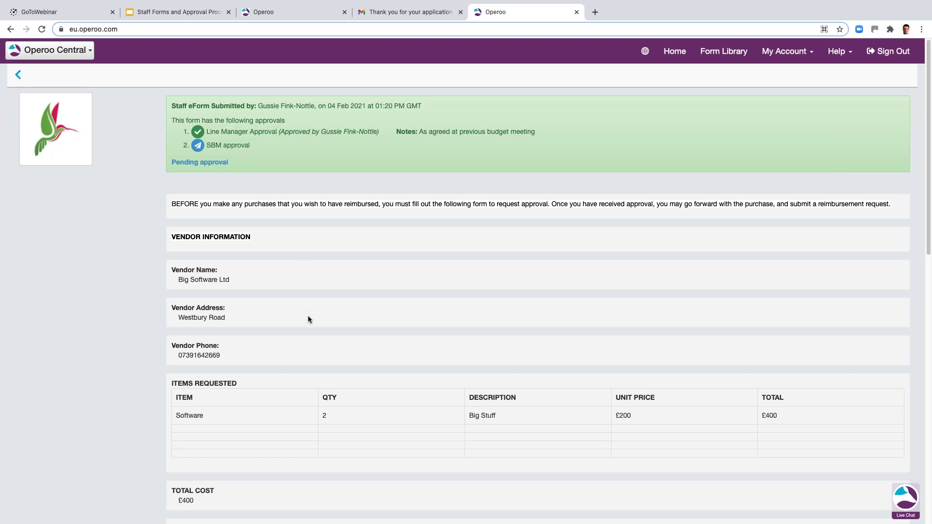
pyautogui.scroll(-3, 340, 320)
pyautogui.scroll(-2, 373, 326)
pyautogui.scroll(-8, 334, 357)
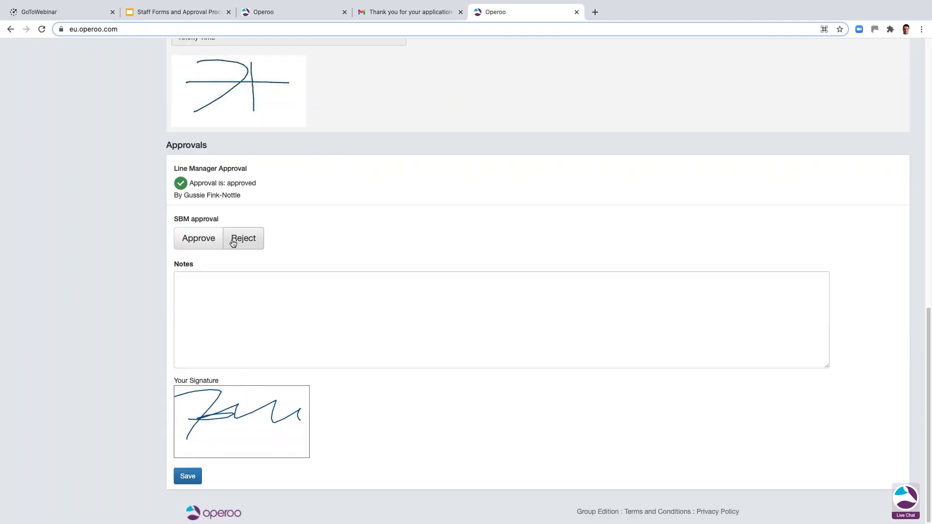
pyautogui.click(206, 244)
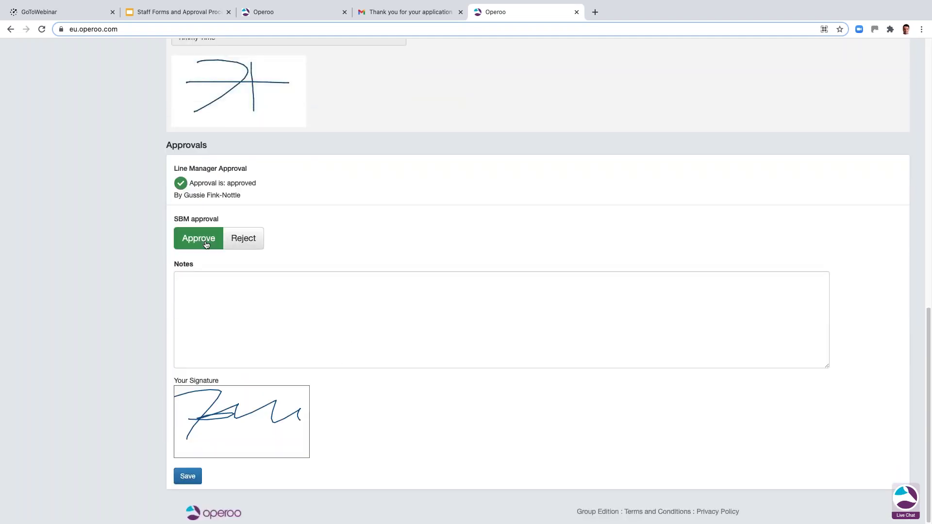
pyautogui.click(228, 302)
pyautogui.write('looks great')
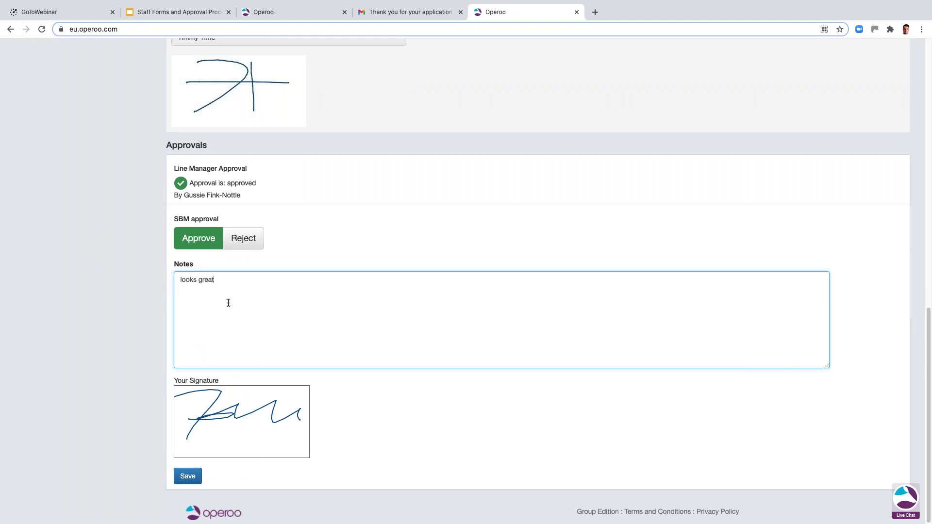
pyautogui.click(187, 475)
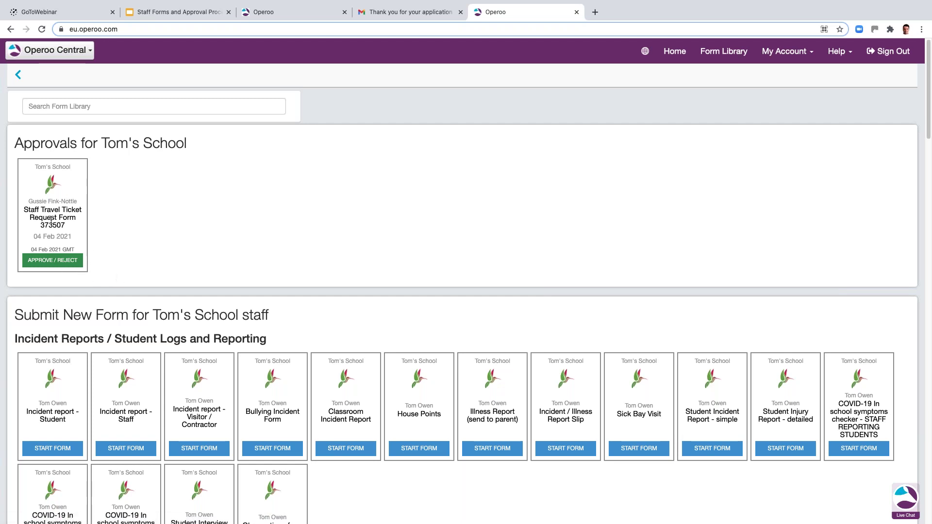
# - Reject the Staff Travel Ticket Request Form at the SBM approval with the note "no chance" and save the decision
pyautogui.click(55, 265)
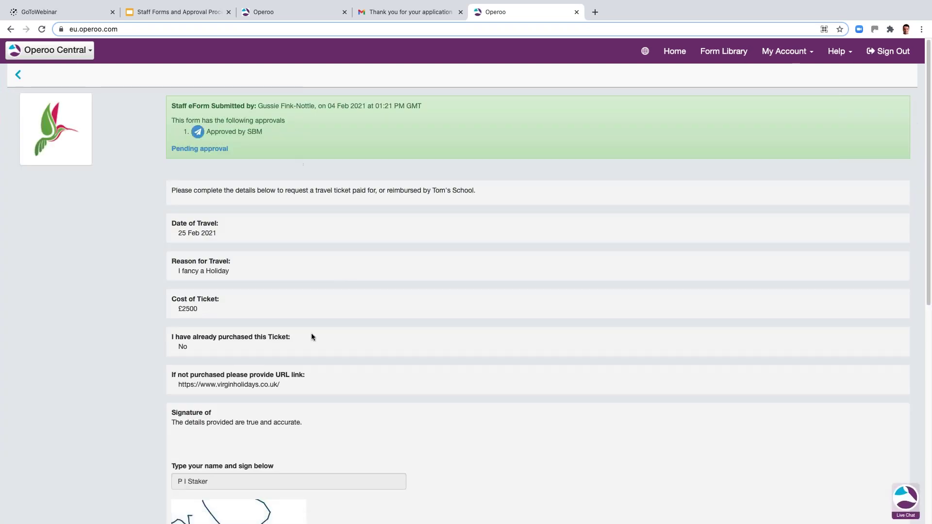
pyautogui.scroll(-10, 311, 335)
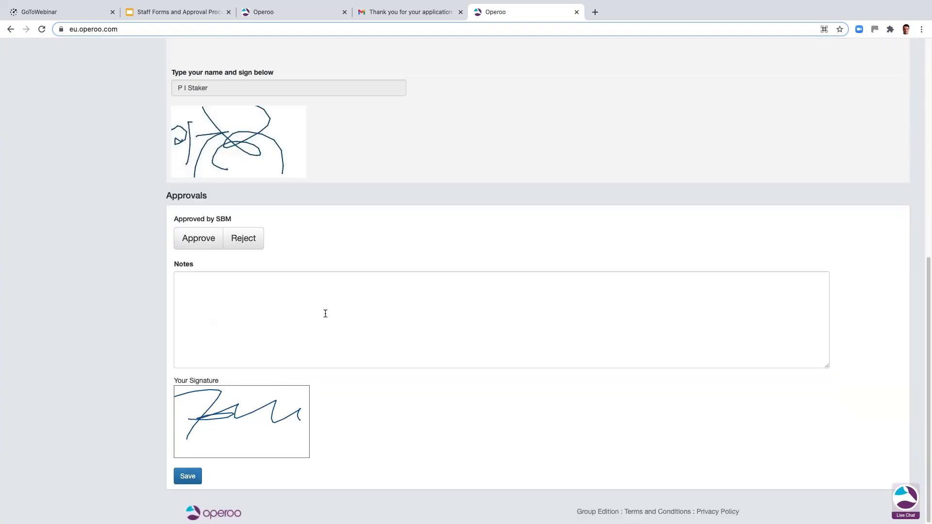
pyautogui.click(247, 245)
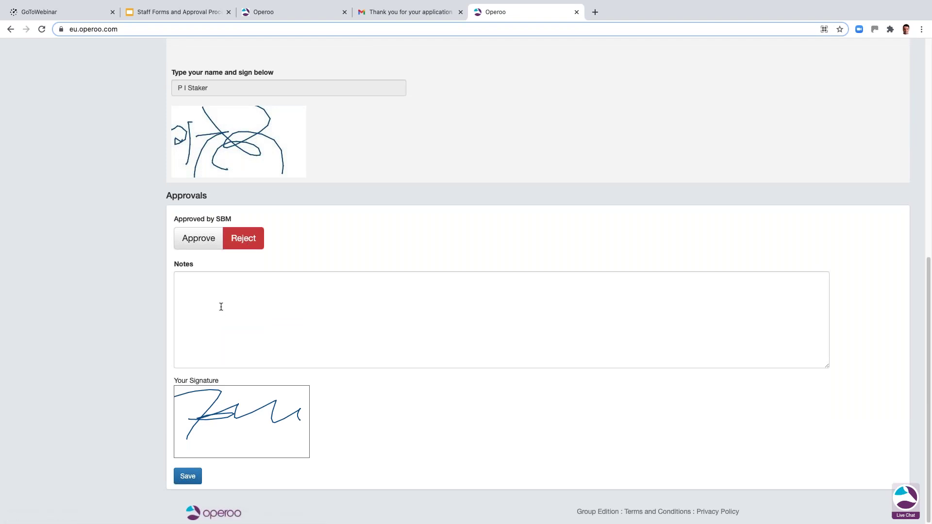
pyautogui.click(207, 296)
pyautogui.write('no chang')
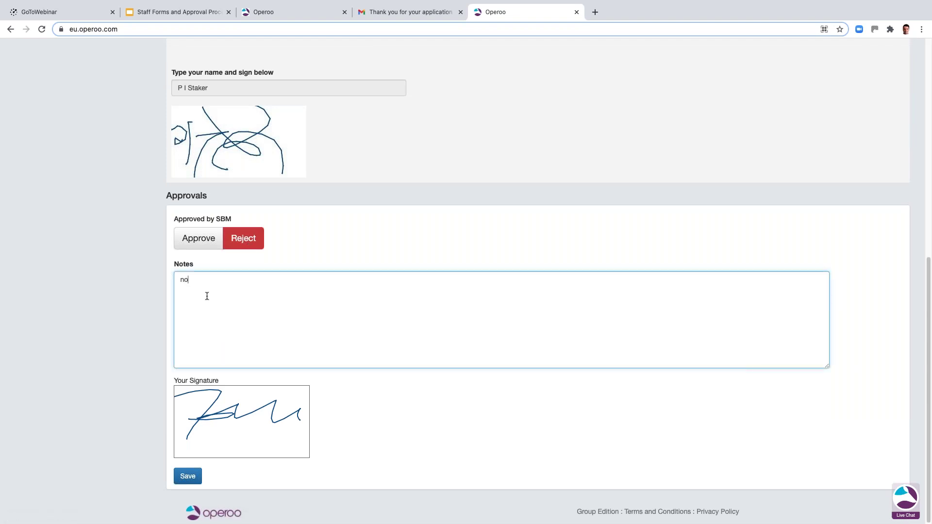
pyautogui.press('BackSpace')
pyautogui.write('ce')
pyautogui.click(187, 478)
pyautogui.press('Tab')
pyautogui.press('Return')
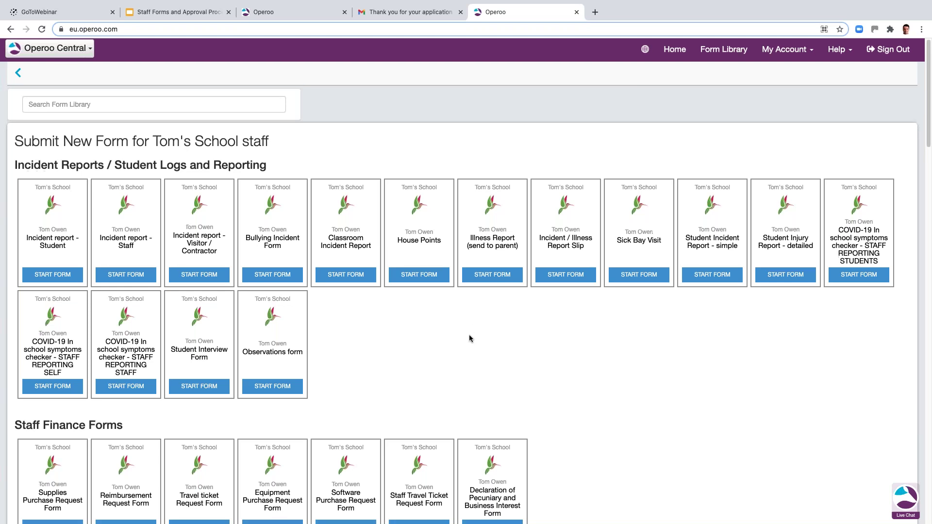
# - Examine the form library's available staff forms, from incident reports through finance, HR, policies and facilities to trip management
pyautogui.scroll(-1, 447, 351)
pyautogui.scroll(-5, 447, 351)
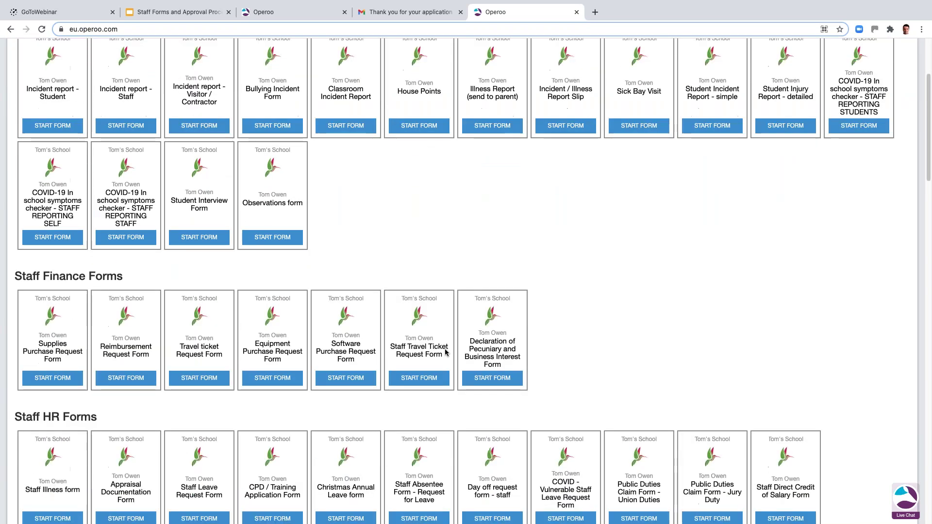
pyautogui.scroll(-2, 402, 388)
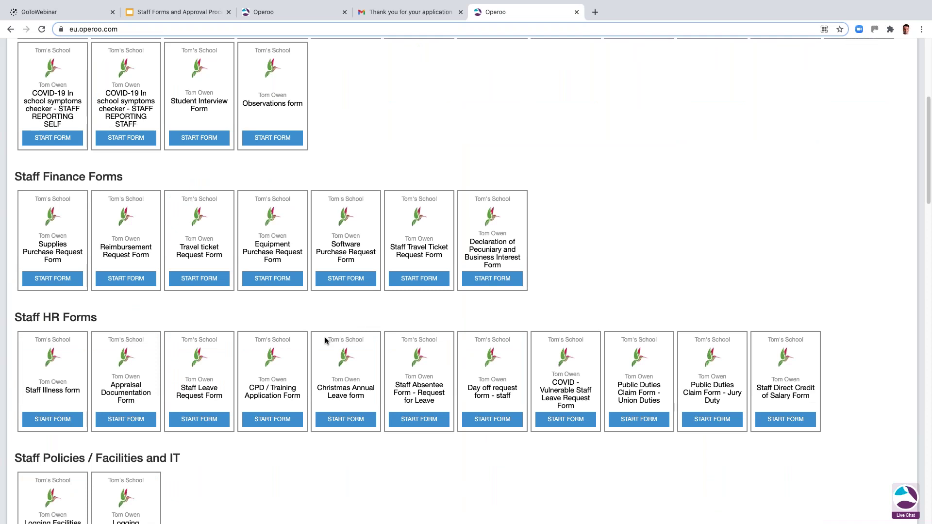
pyautogui.scroll(-1, 327, 339)
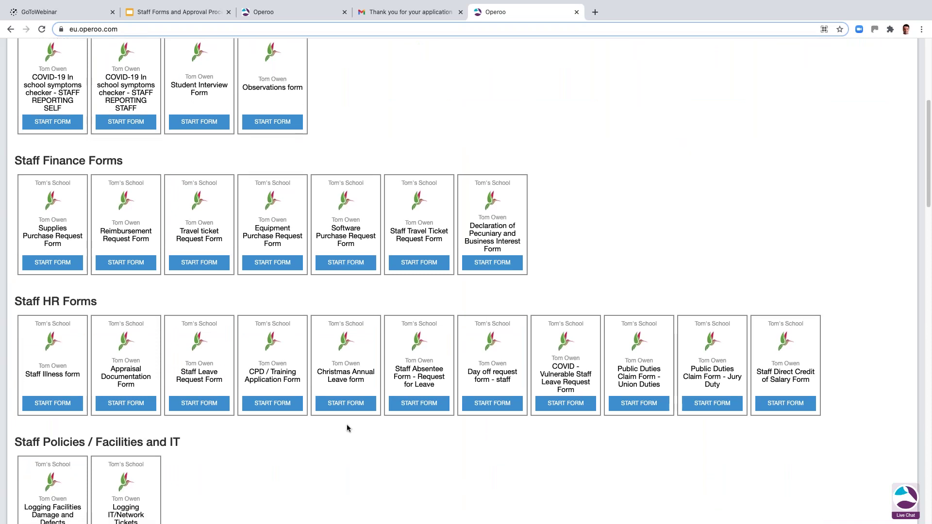
pyautogui.scroll(-3, 348, 428)
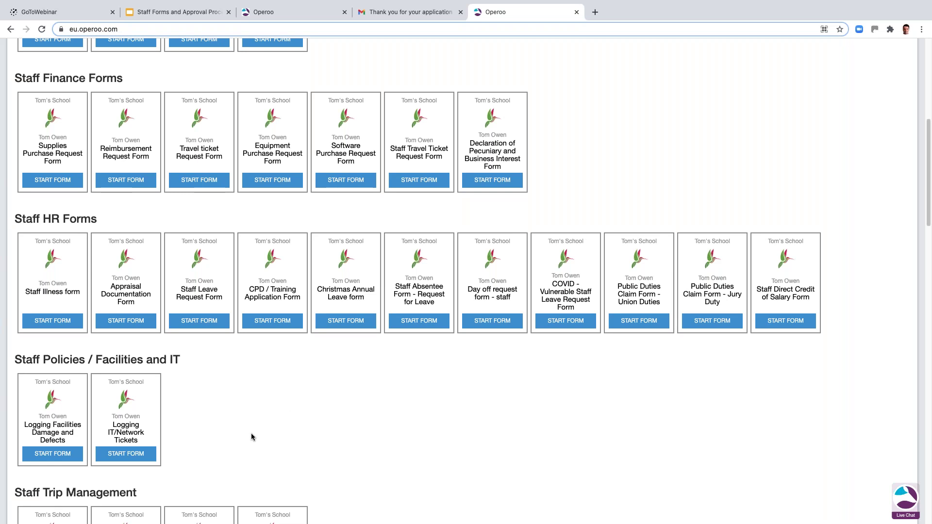
pyautogui.scroll(-2, 252, 437)
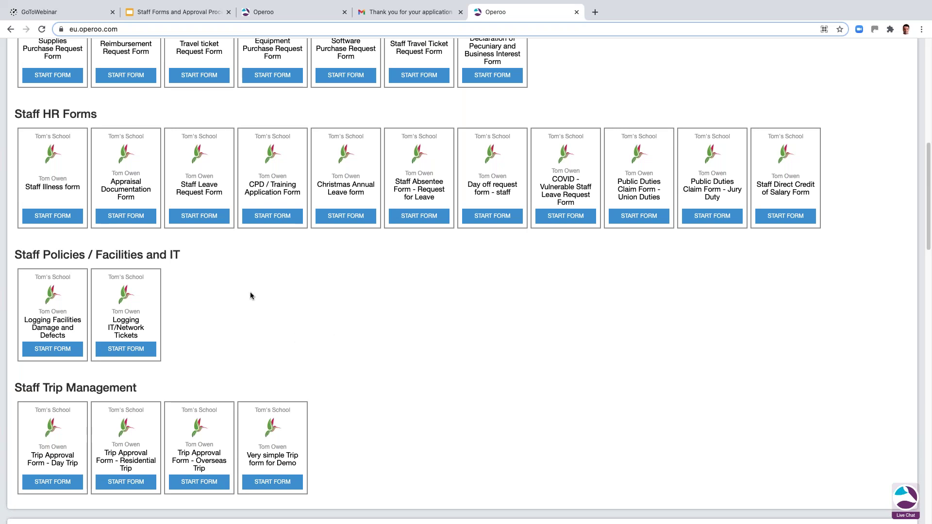
pyautogui.scroll(1, 250, 294)
pyautogui.scroll(10, 250, 295)
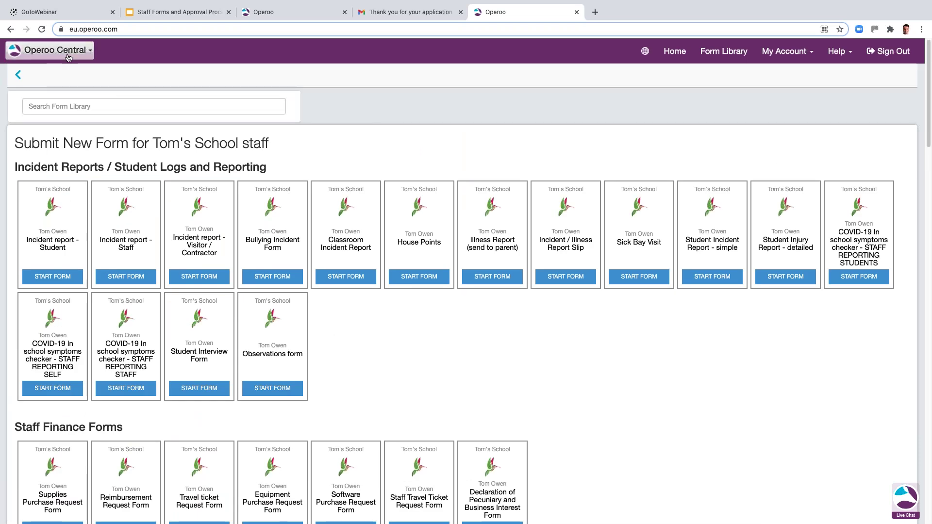
# - Return to the Operoo Central home page and view the event documents for the 2021 Ski Trip
pyautogui.click(68, 58)
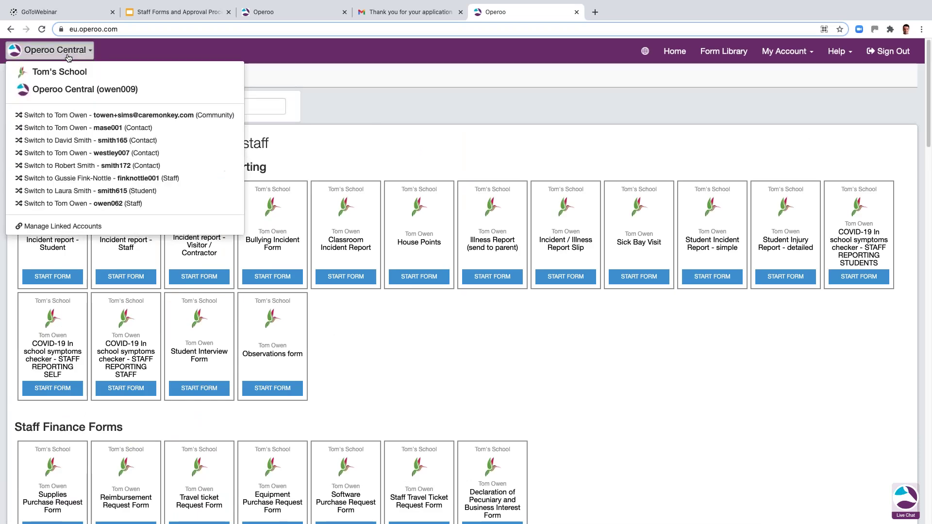
pyautogui.click(69, 91)
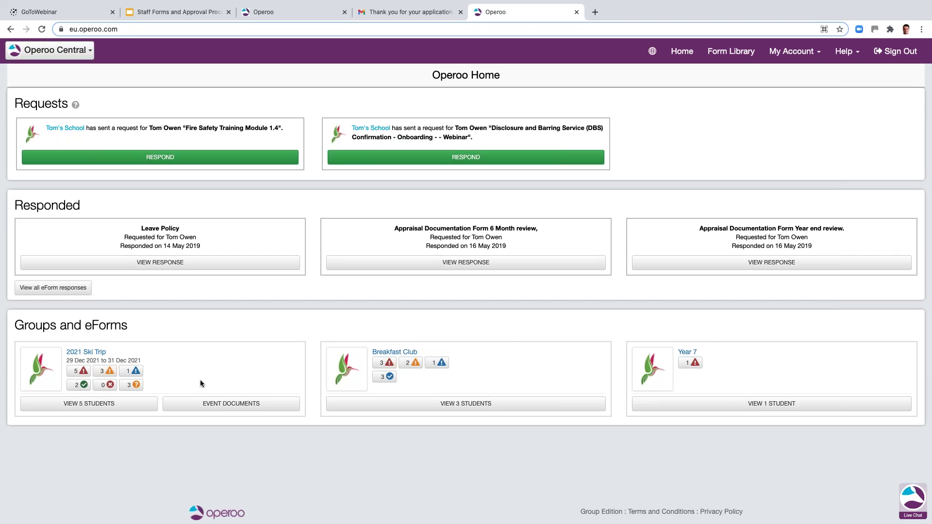
pyautogui.click(227, 408)
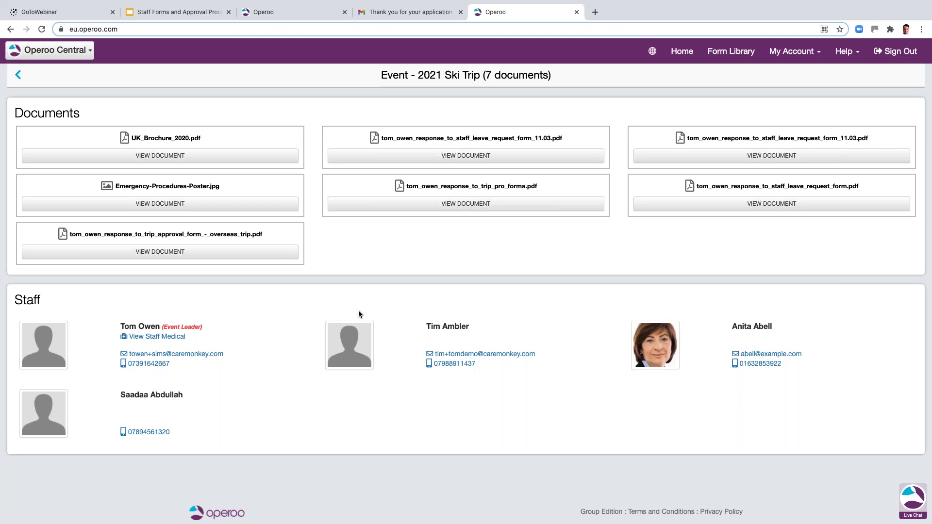
pyautogui.click(19, 76)
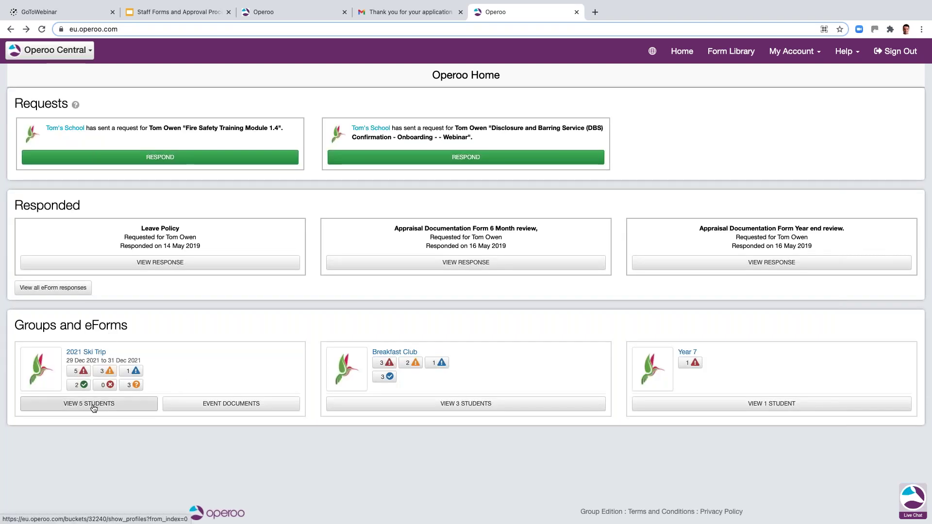
# - Review the first student's profile and safety alerts in the 2021 Ski Trip group, and check the eForms added to profiles
pyautogui.click(95, 406)
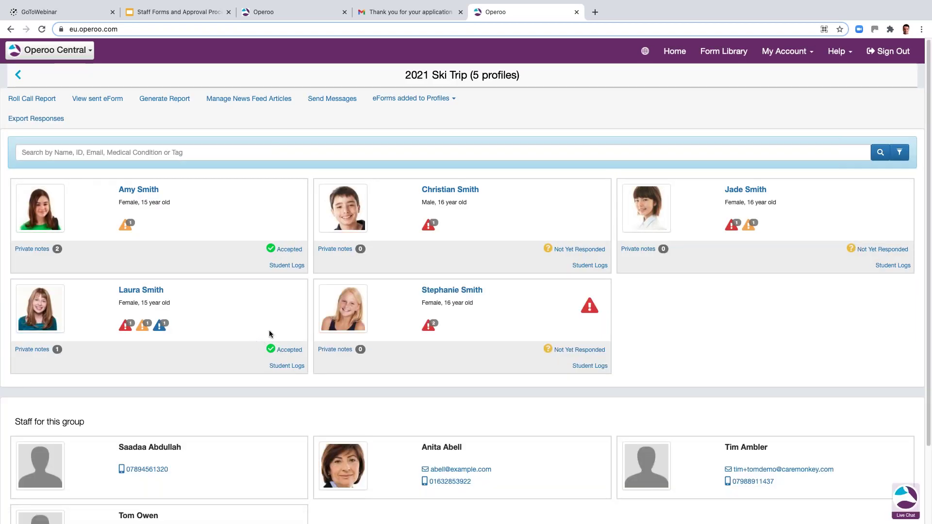
pyautogui.click(148, 194)
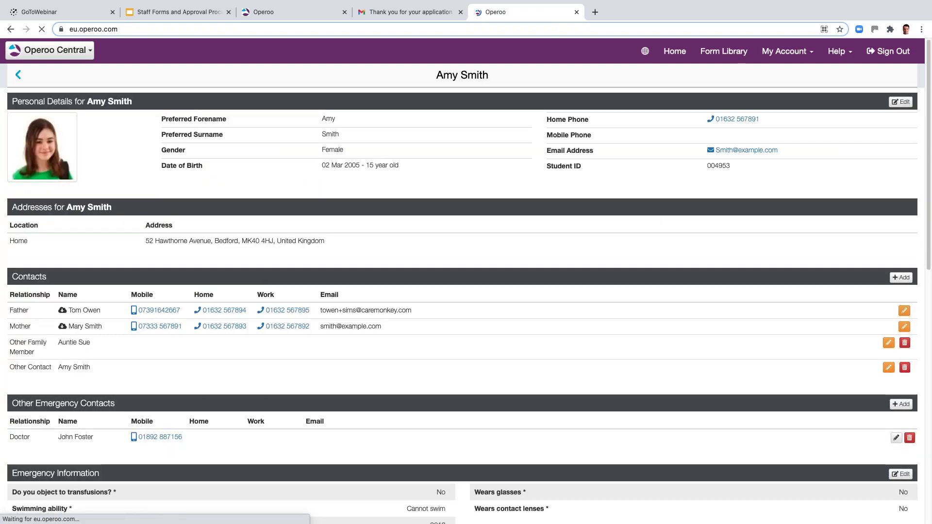
pyautogui.scroll(-1, 328, 411)
pyautogui.scroll(-10, 327, 411)
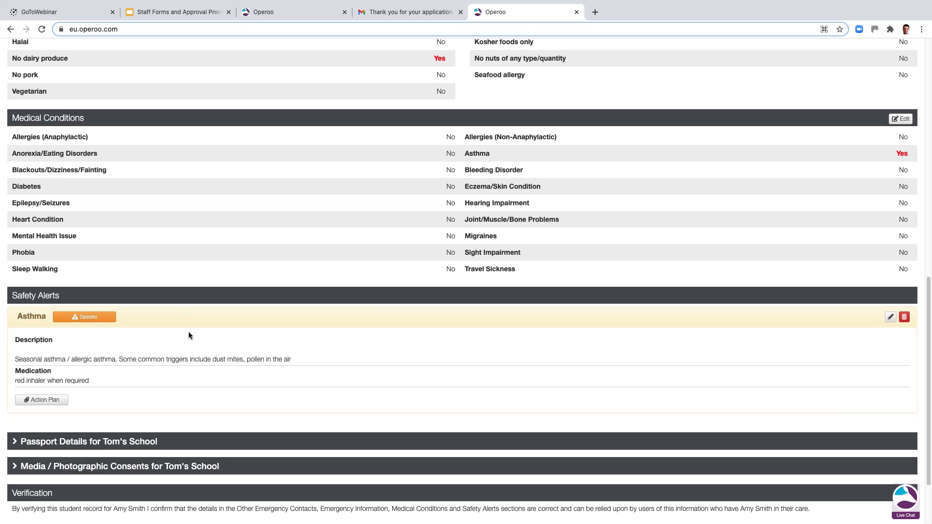
pyautogui.scroll(15, 188, 332)
pyautogui.click(18, 75)
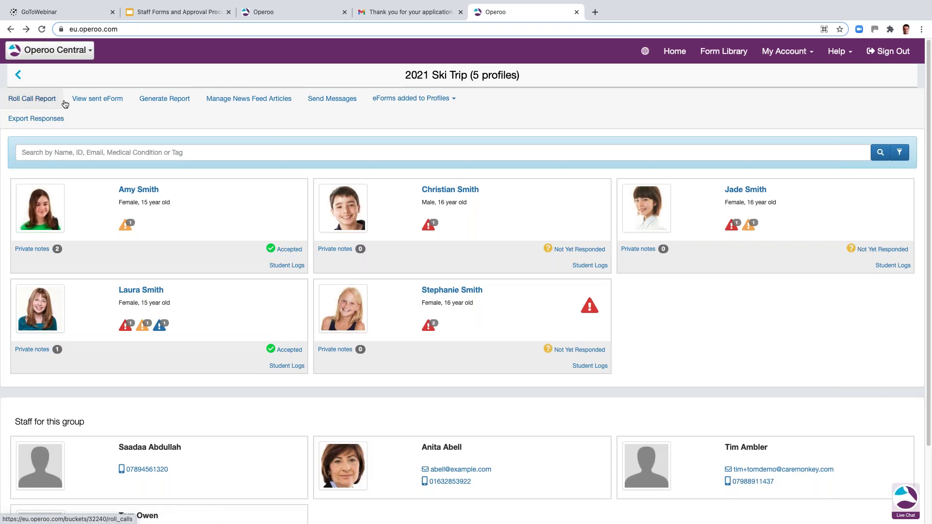
pyautogui.click(430, 107)
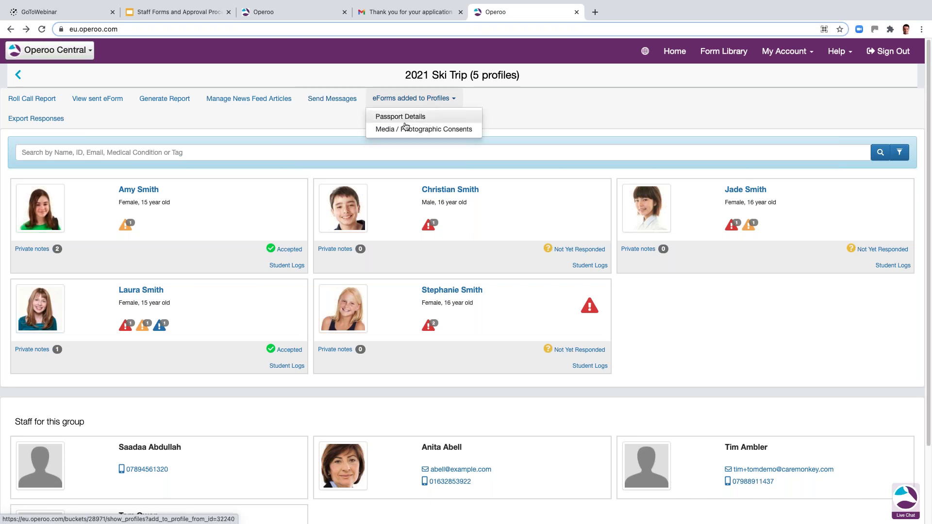
pyautogui.click(261, 128)
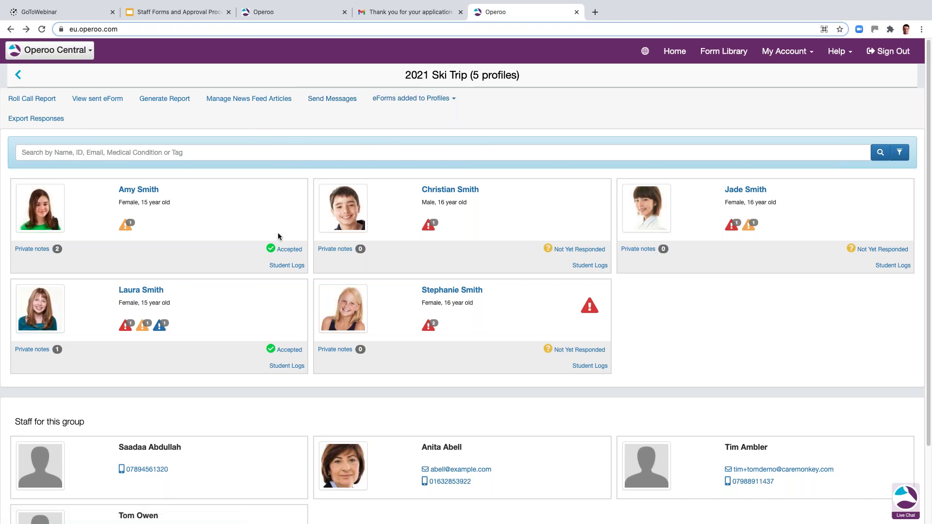
# - Start a new "Student Injury Report - detailed" from the first ski trip student's logs and select that student as injured
pyautogui.click(286, 266)
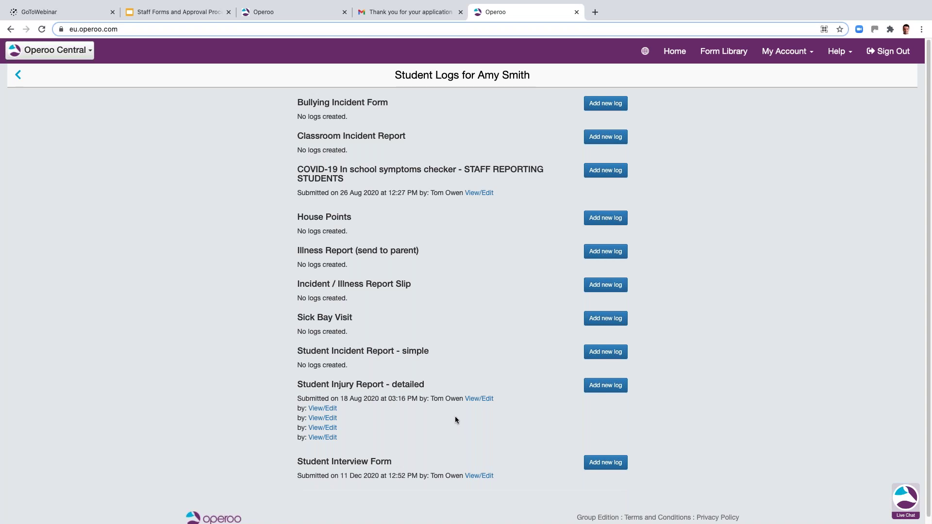
pyautogui.click(608, 387)
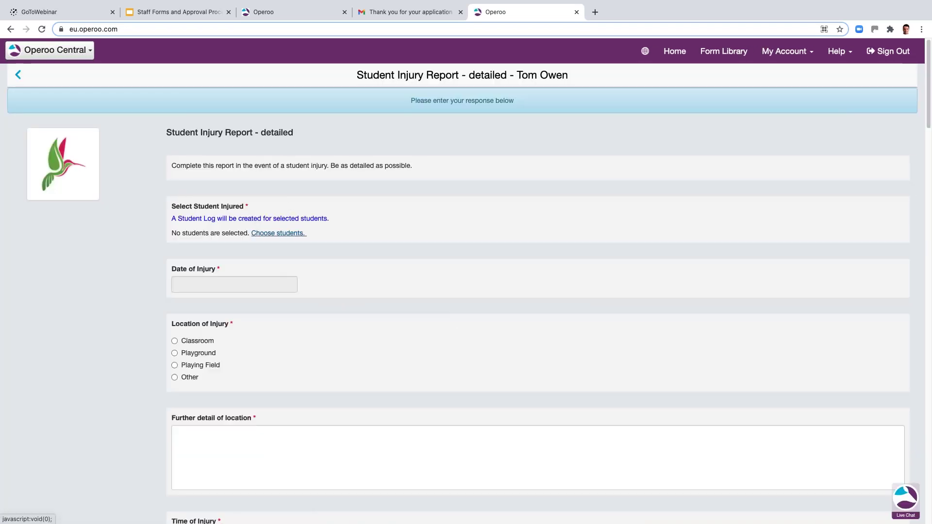
pyautogui.click(280, 233)
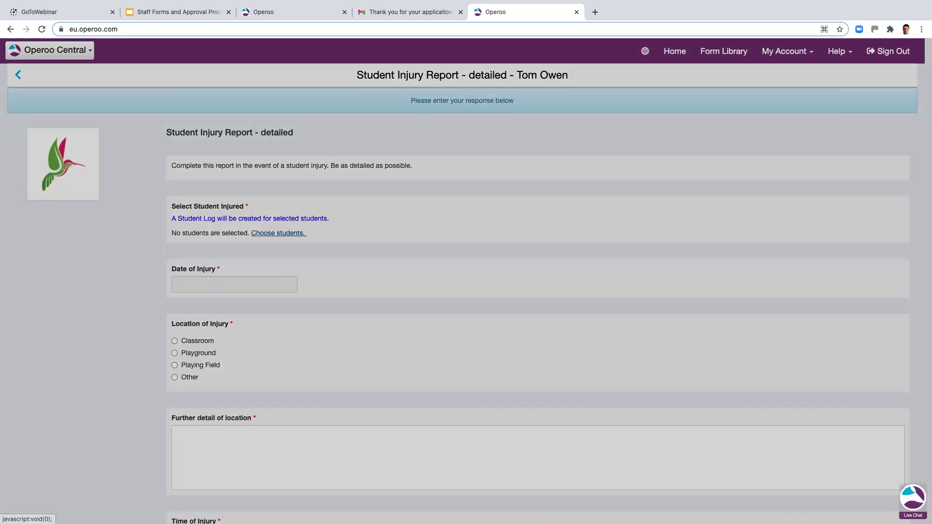
pyautogui.click(373, 160)
pyautogui.click(427, 444)
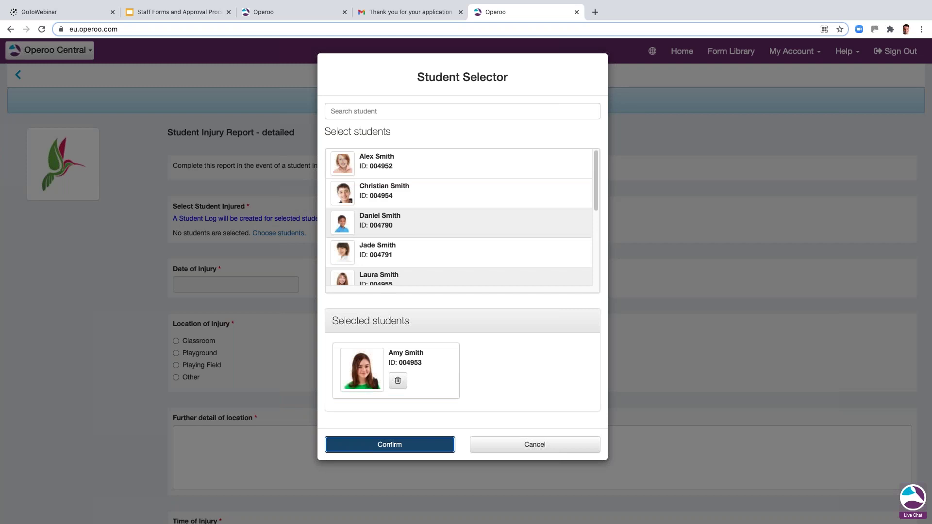
# - Mark an injury on the head of the front-view body diagram and review the remaining report fields down to the approvals
pyautogui.scroll(-2, 296, 381)
pyautogui.scroll(-1, 288, 365)
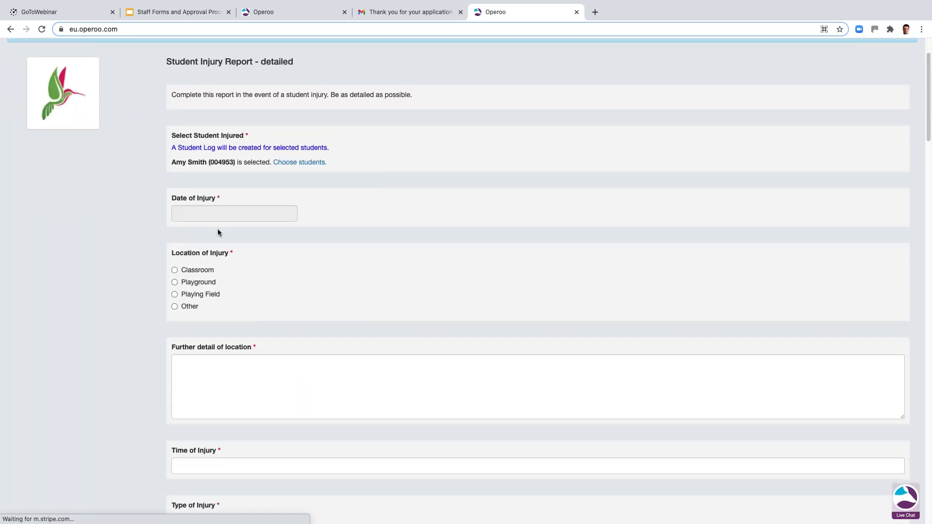
pyautogui.scroll(-10, 240, 330)
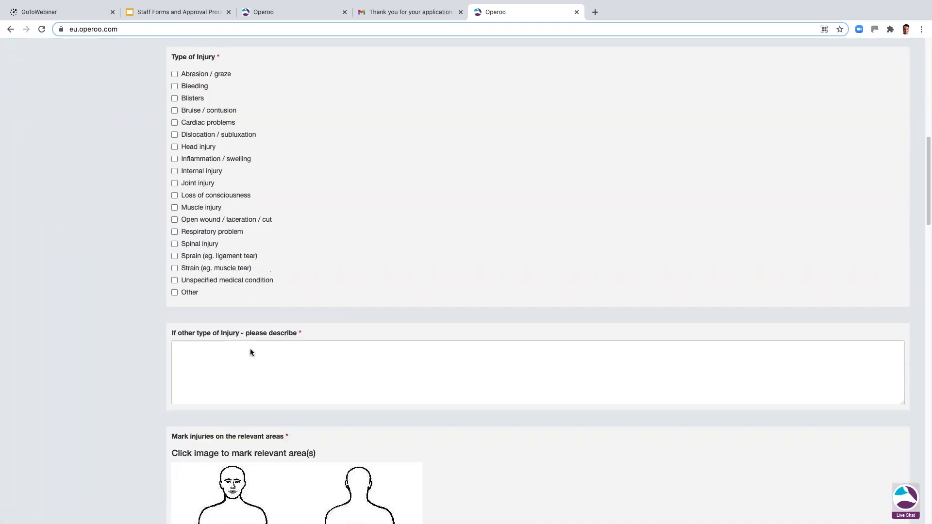
pyautogui.scroll(-3, 250, 350)
pyautogui.click(224, 326)
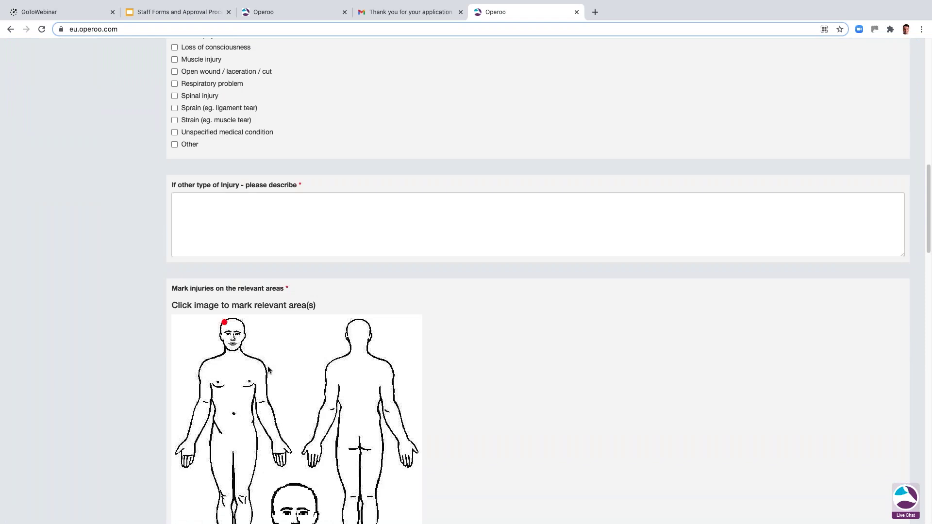
pyautogui.scroll(-4, 225, 327)
pyautogui.scroll(-15, 254, 381)
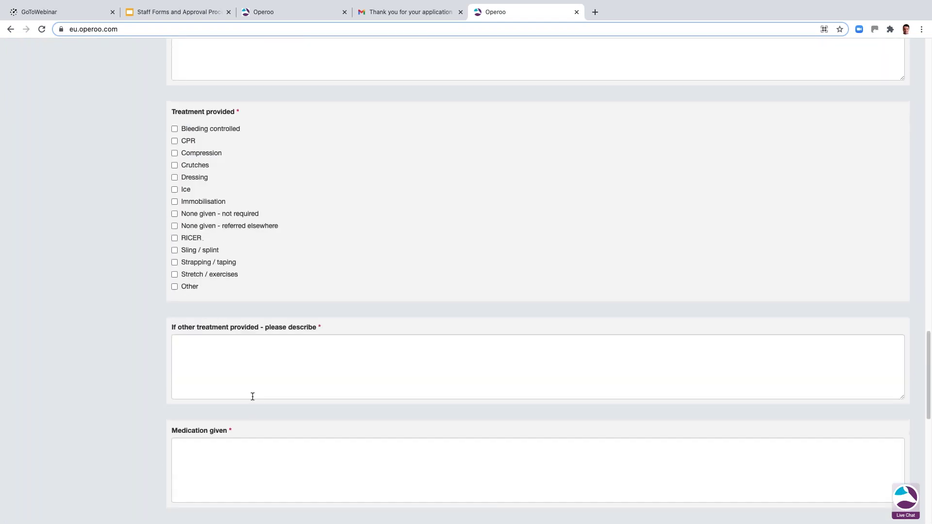
pyautogui.scroll(-7, 302, 454)
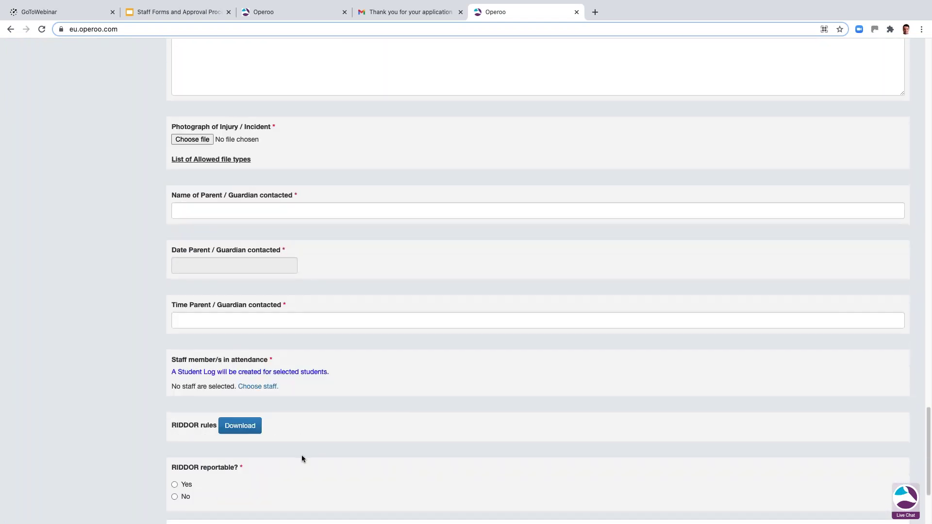
pyautogui.scroll(-3, 302, 453)
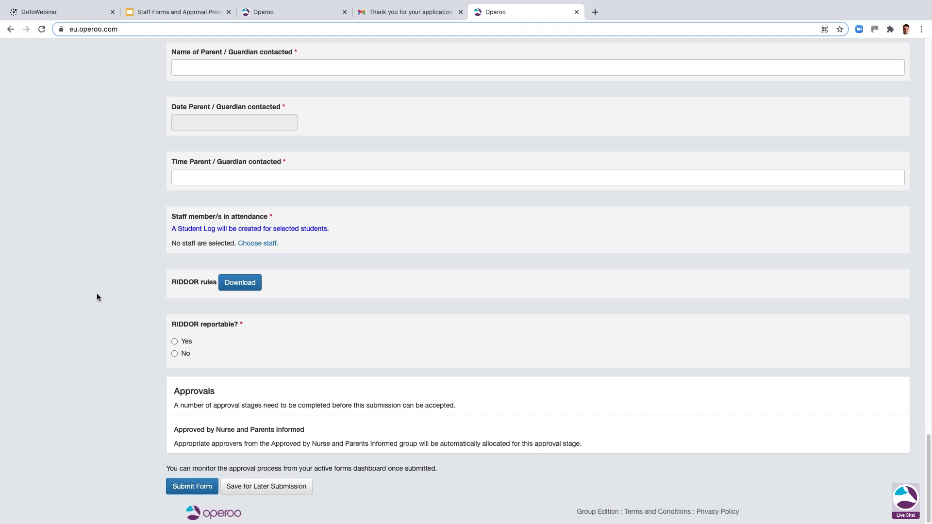
# - Leave the injury report, switch to the Tom's School administration view and show its staff
pyautogui.scroll(20, 139, 145)
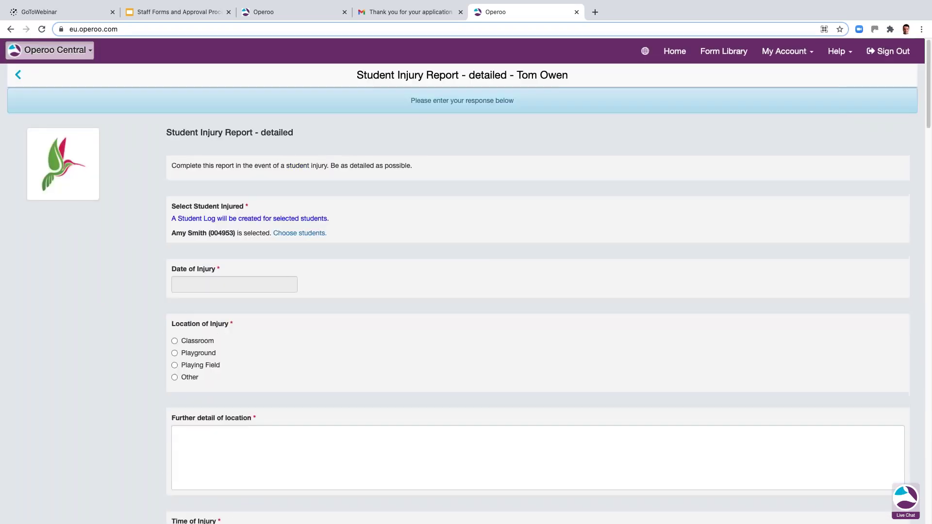
pyautogui.click(54, 50)
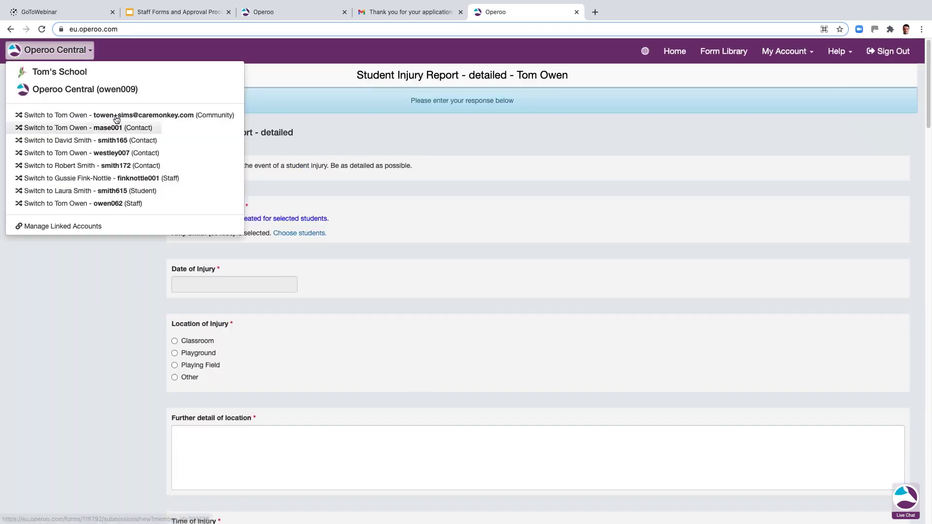
pyautogui.click(70, 80)
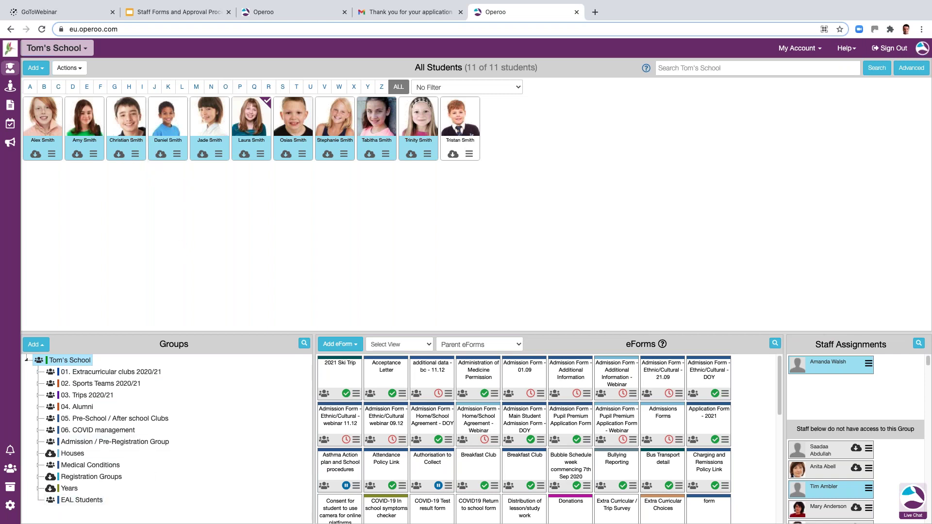
pyautogui.click(10, 85)
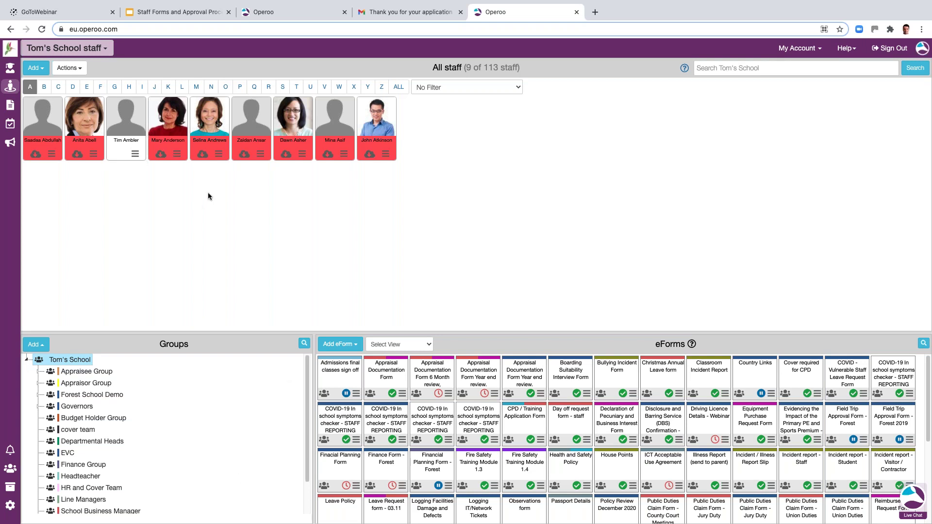
# - Review all eForm responses of the staff member listed under the letter O and return to the full staff list
pyautogui.click(226, 88)
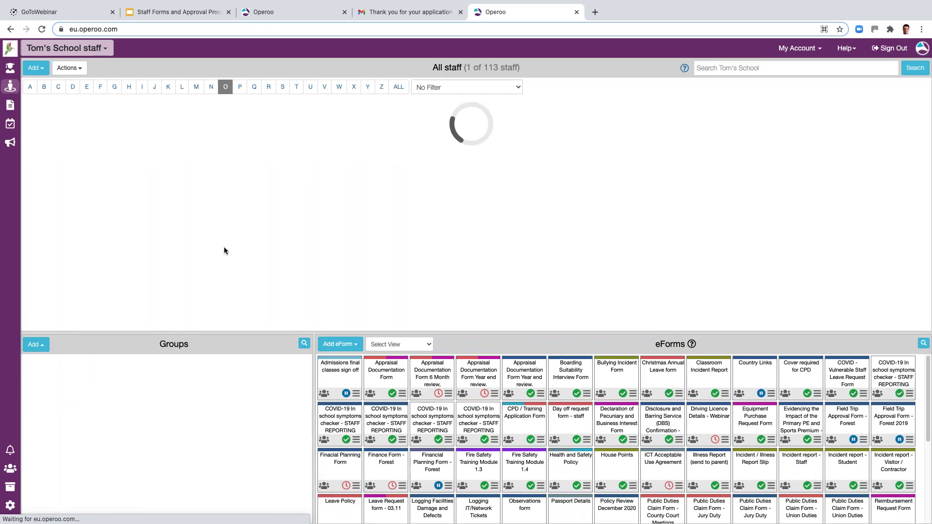
pyautogui.click(42, 121)
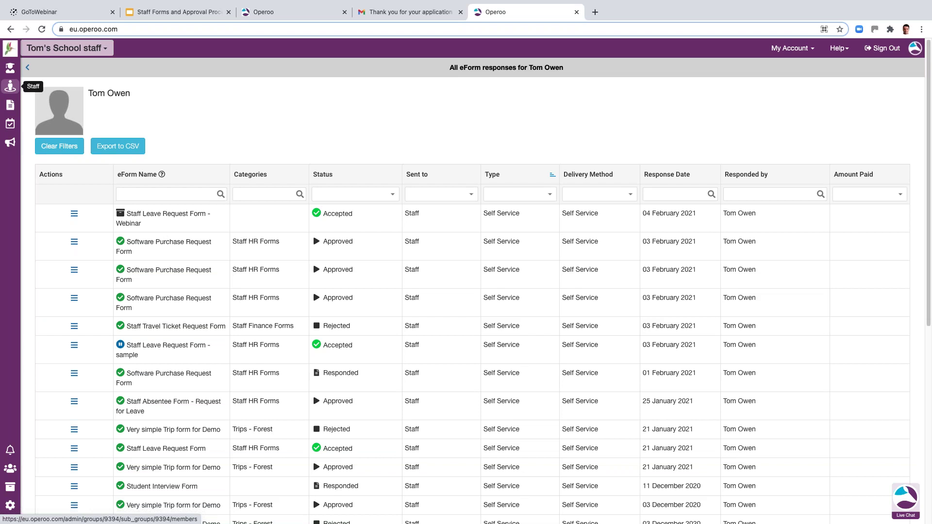
pyautogui.click(10, 87)
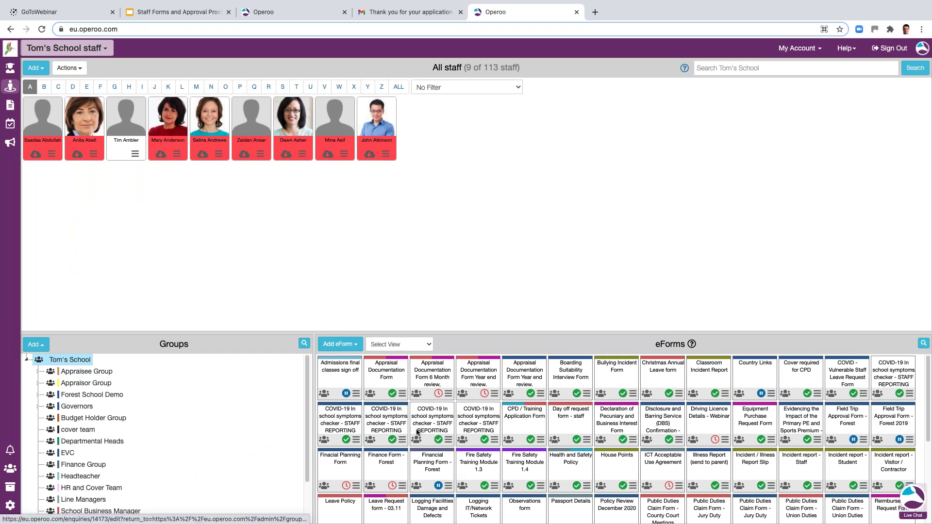
# - Start a new staff eForm and examine the form types offered for a blank eForm
pyautogui.click(340, 344)
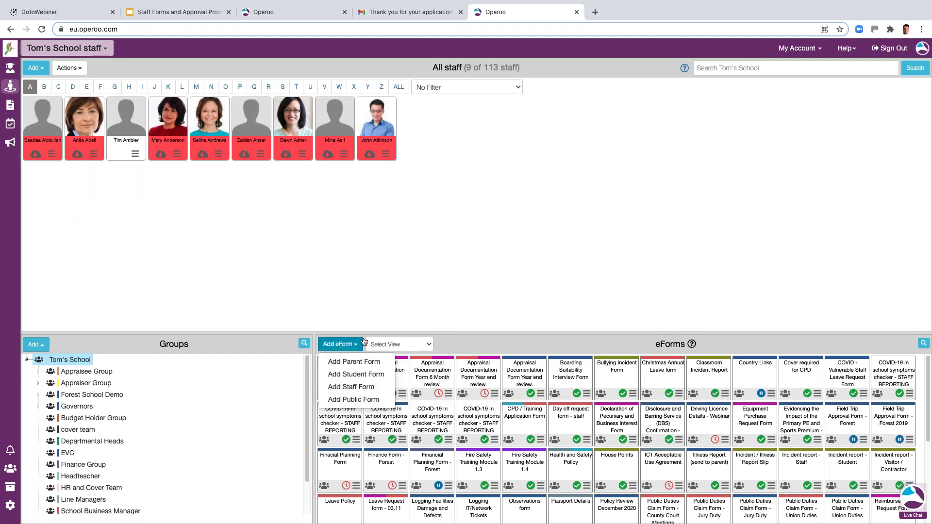
pyautogui.click(365, 391)
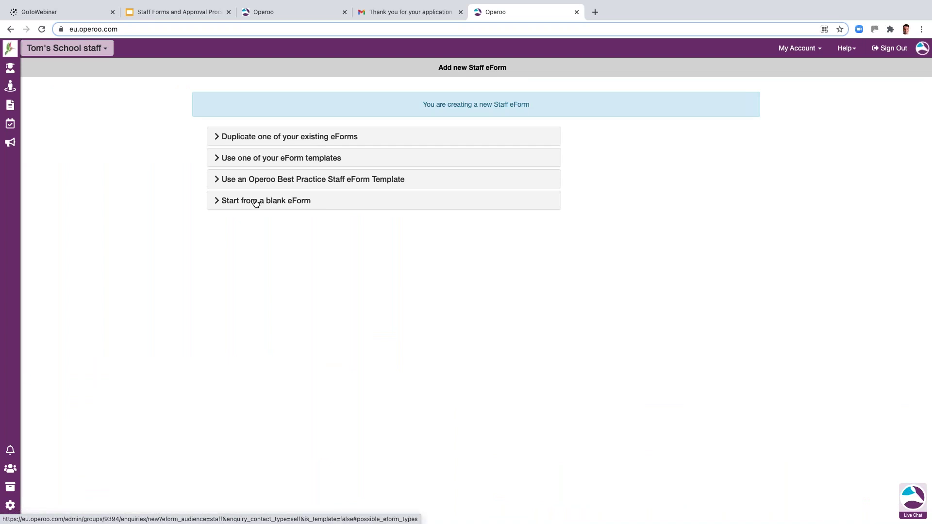
pyautogui.click(257, 203)
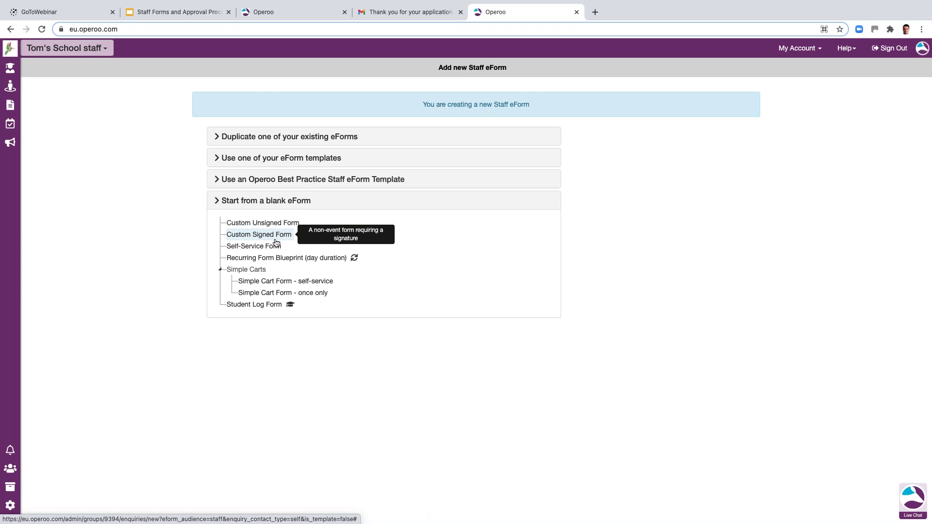
pyautogui.click(217, 201)
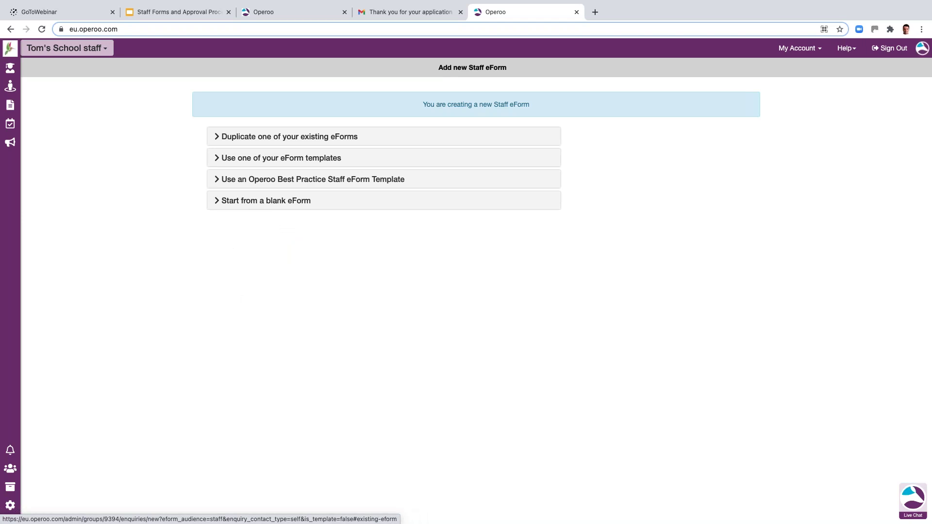
# - Examine the Operoo Best Practice Staff eForm templates, from incident reports and HR through to finance and facilities
pyautogui.click(279, 181)
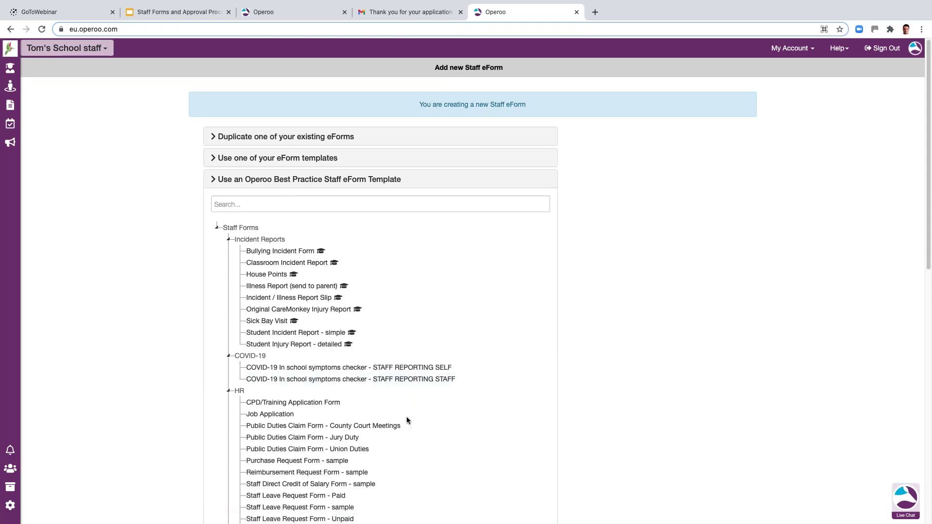
pyautogui.scroll(-1, 408, 418)
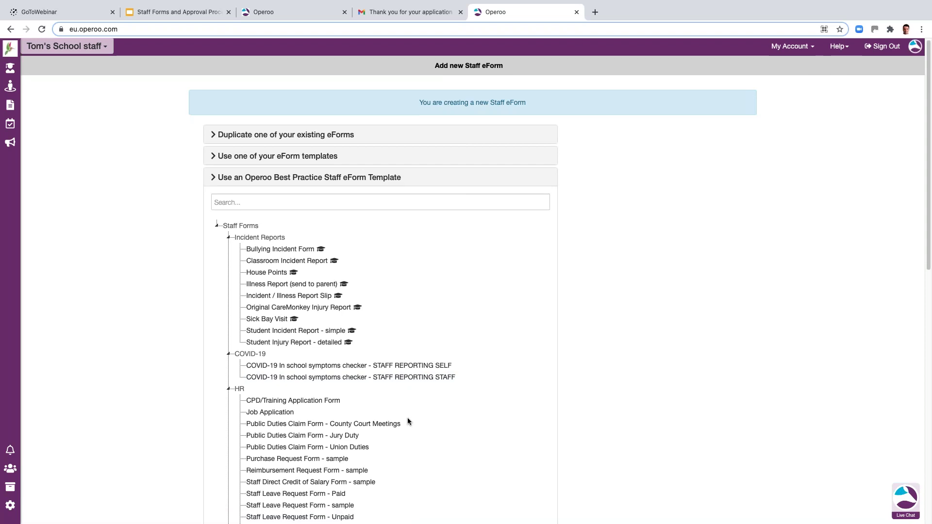
pyautogui.scroll(-5, 408, 420)
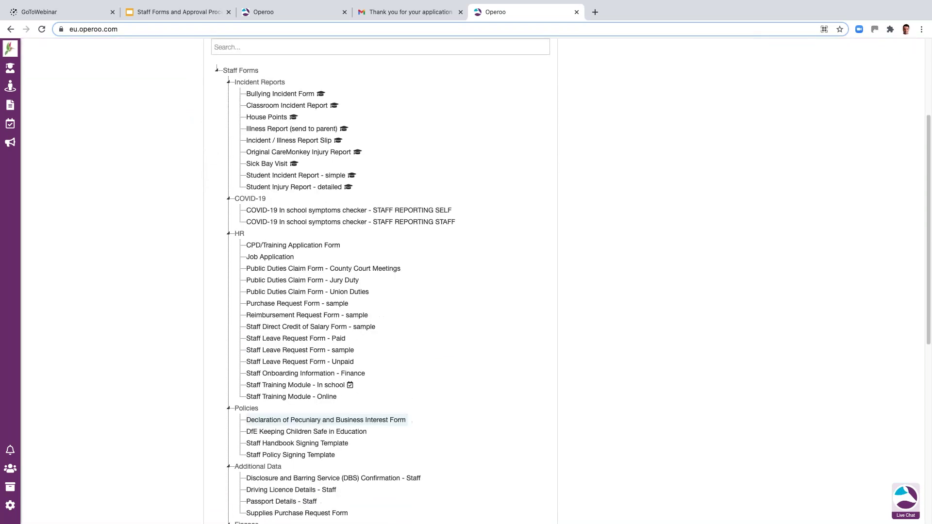
pyautogui.scroll(-4, 404, 412)
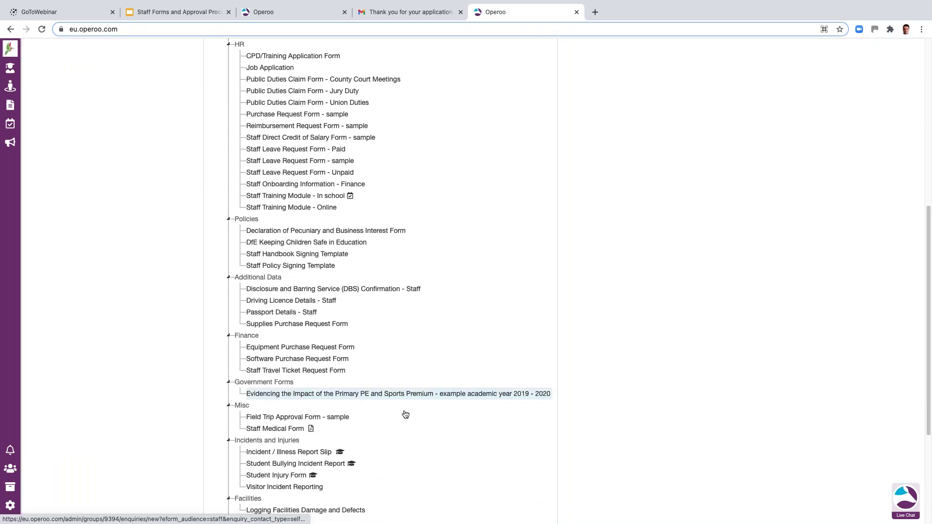
pyautogui.scroll(-1, 415, 424)
pyautogui.scroll(10, 418, 423)
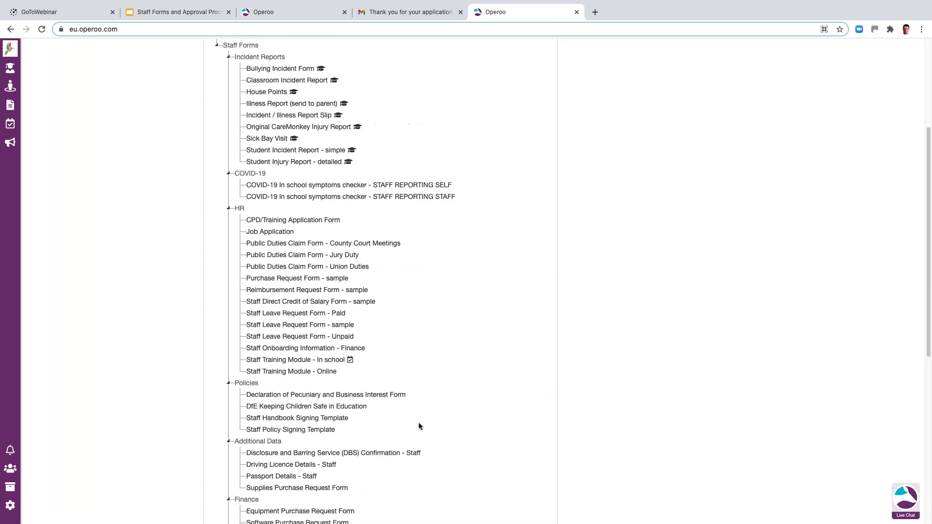
# - Search the best practice templates for "staff leav" and use "Staff Leave Request Form - sample" for the new form
pyautogui.click(239, 155)
pyautogui.write('staff leav')
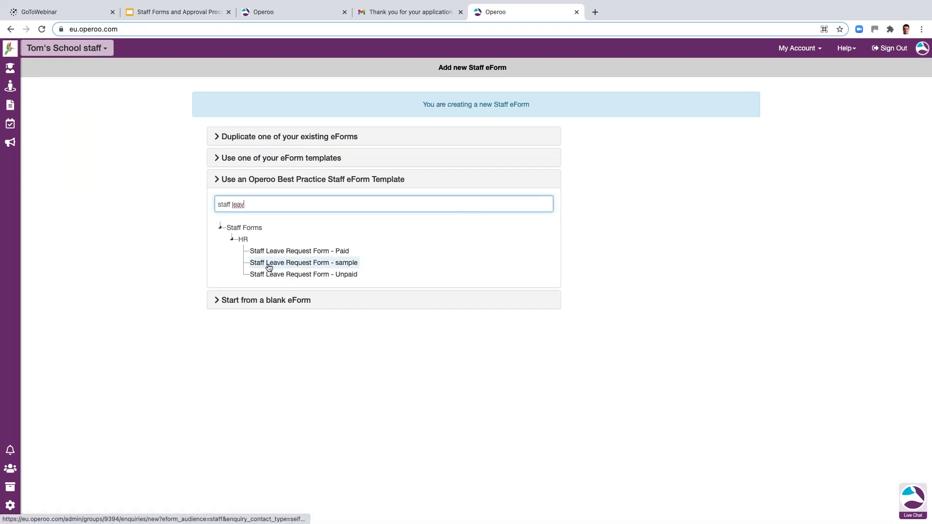
pyautogui.click(324, 266)
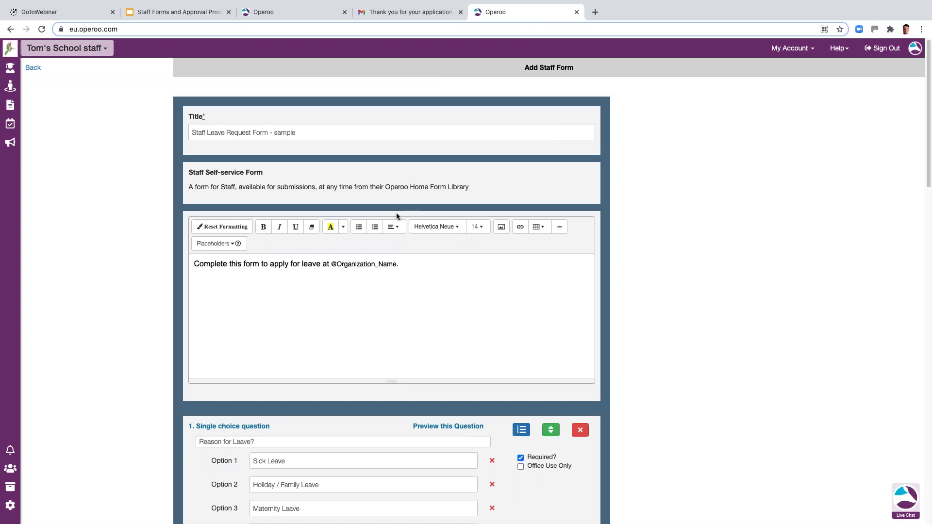
# - Change the form's title to "Staff Leave Request Form - Webinar"
pyautogui.doubleClick(342, 138)
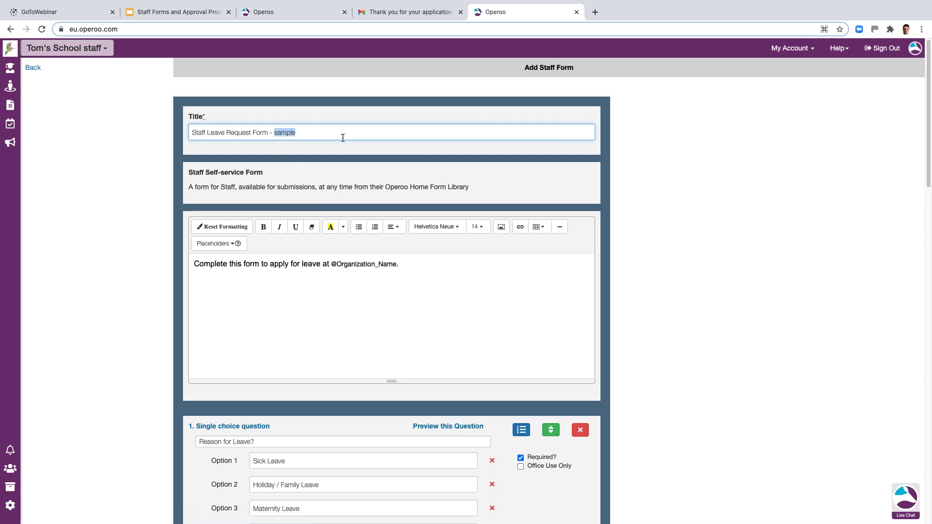
pyautogui.write('webinar')
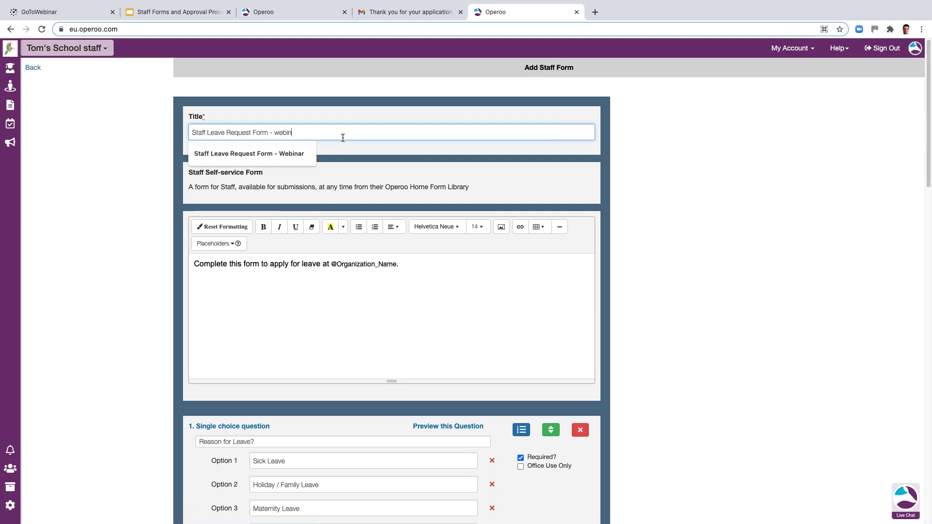
pyautogui.click(291, 154)
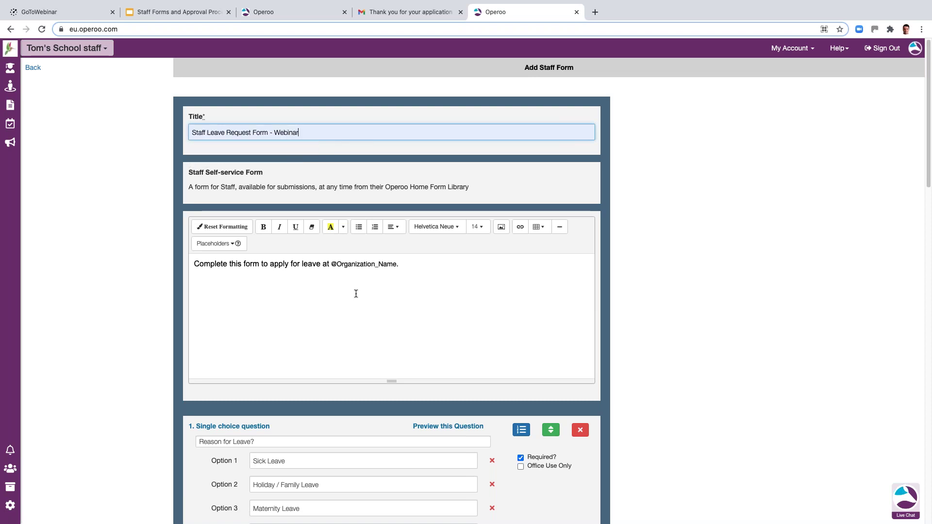
# - Remove the "Other" option from the "Reason for Leave?" question and check the question's position setting without moving it
pyautogui.scroll(-1, 342, 302)
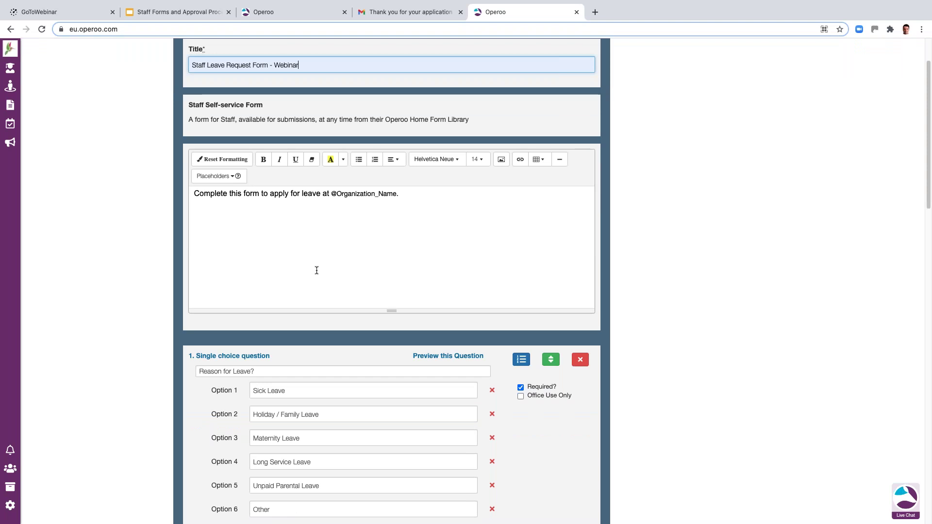
pyautogui.scroll(-1, 307, 293)
pyautogui.scroll(-2, 307, 293)
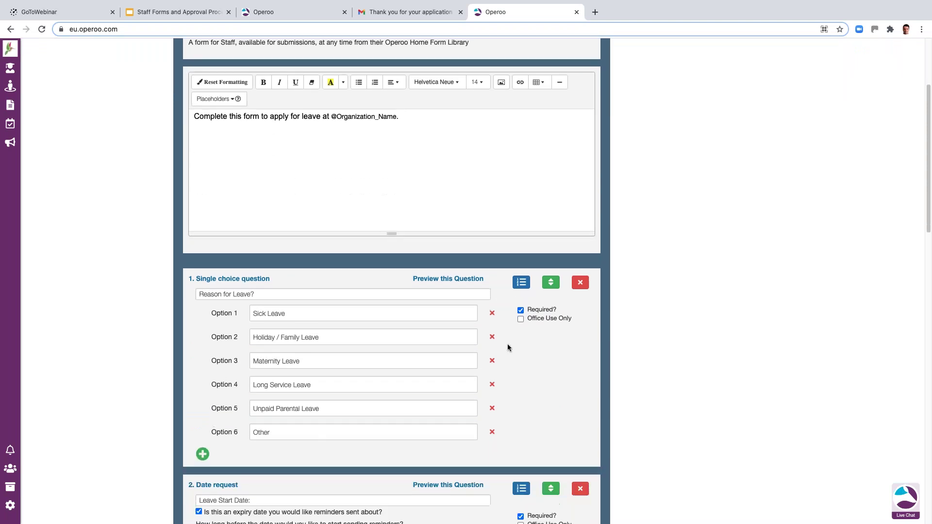
pyautogui.scroll(-3, 499, 338)
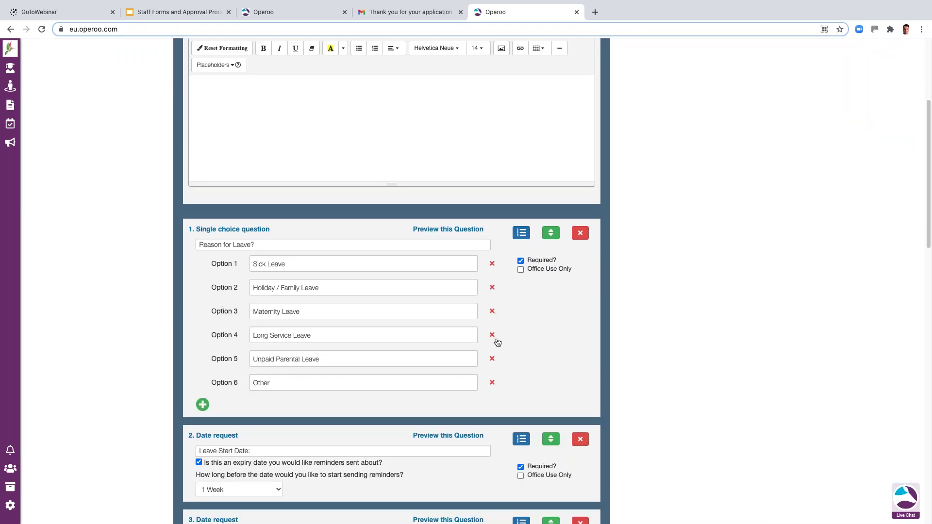
pyautogui.scroll(-1, 502, 338)
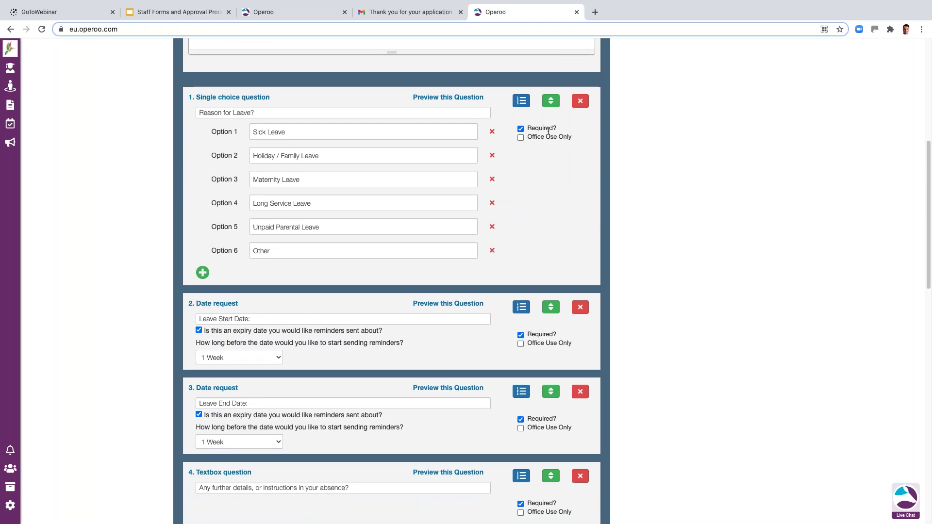
pyautogui.click(492, 252)
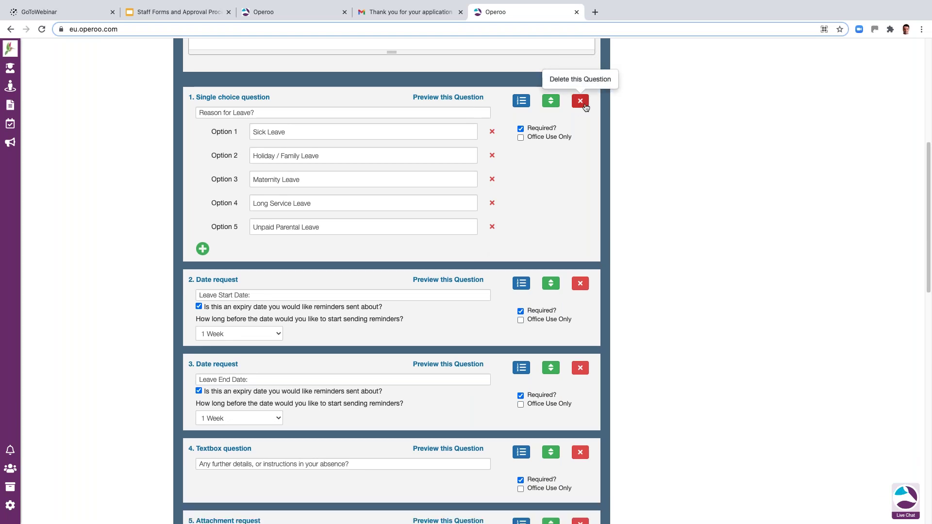
pyautogui.click(520, 103)
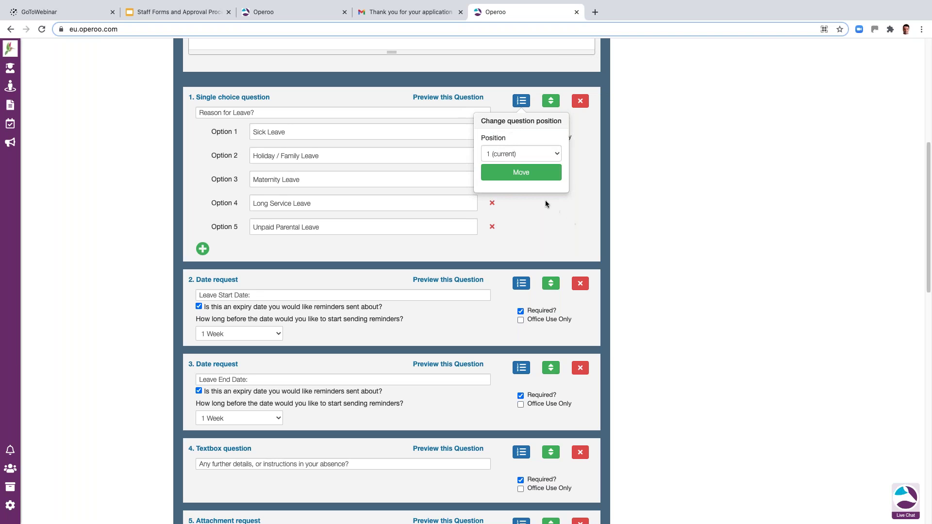
pyautogui.click(522, 101)
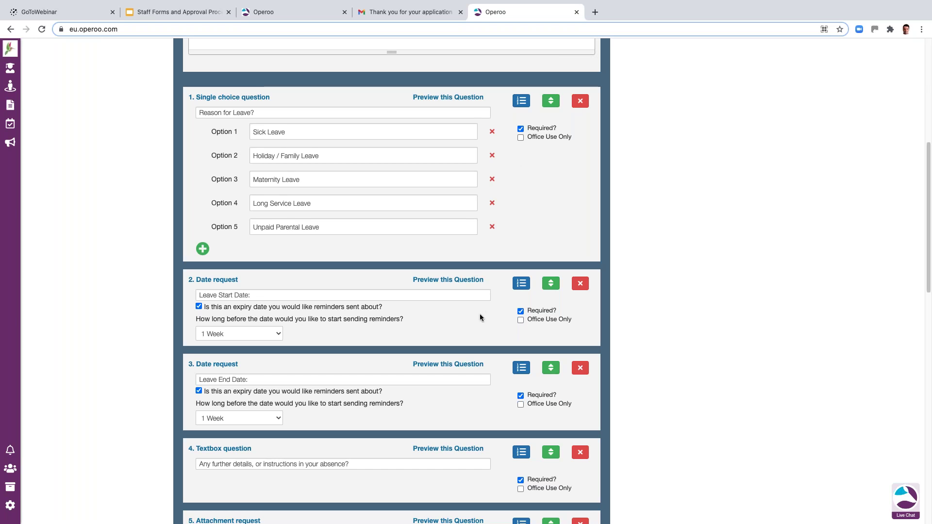
# - Delete the textbox question about further details in the absence and the attachment request for a doctor's certificate
pyautogui.scroll(-3, 457, 336)
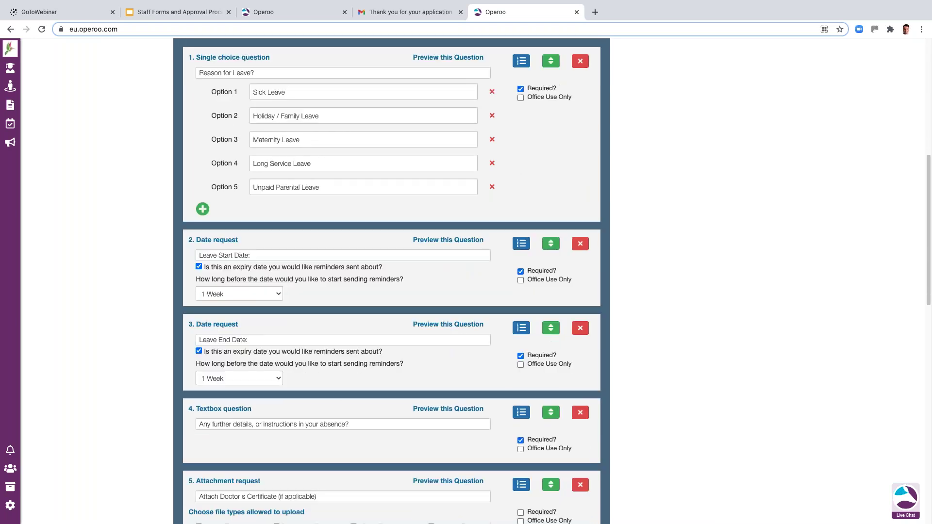
pyautogui.scroll(-5, 443, 343)
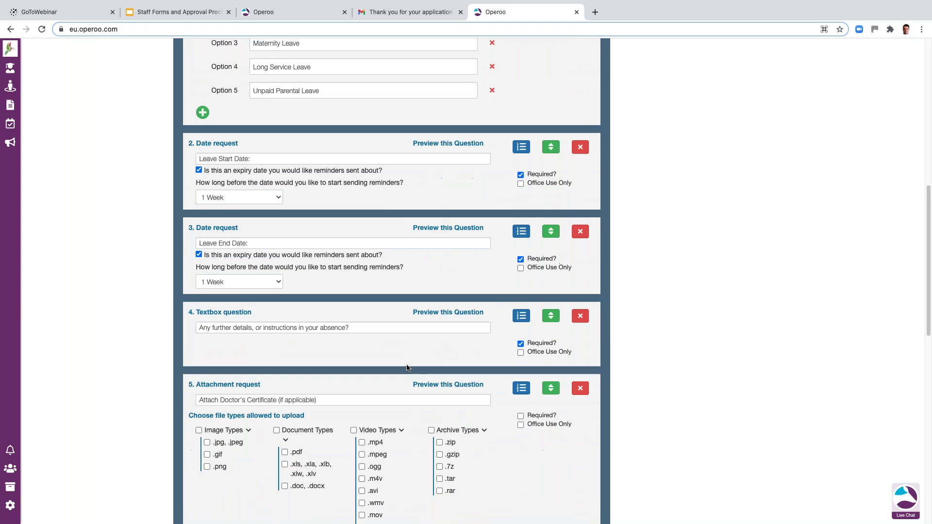
pyautogui.scroll(-1, 511, 335)
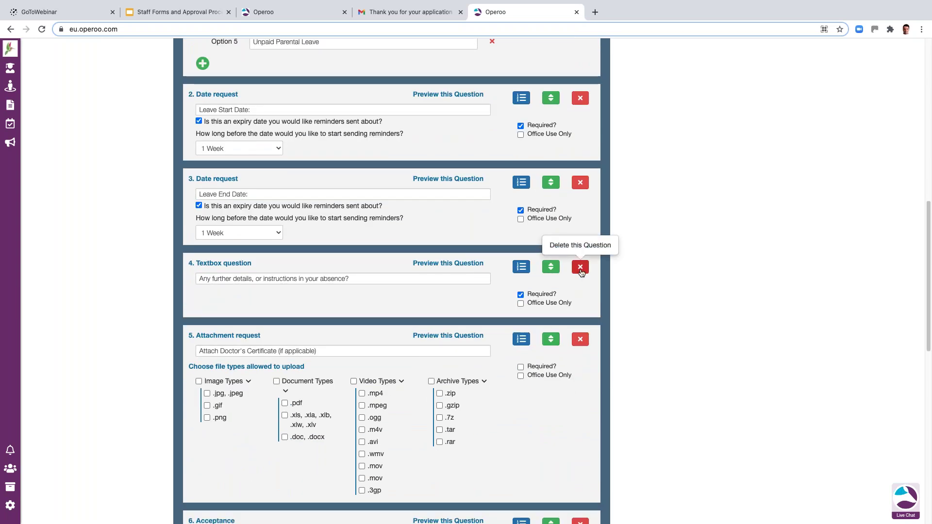
pyautogui.click(580, 267)
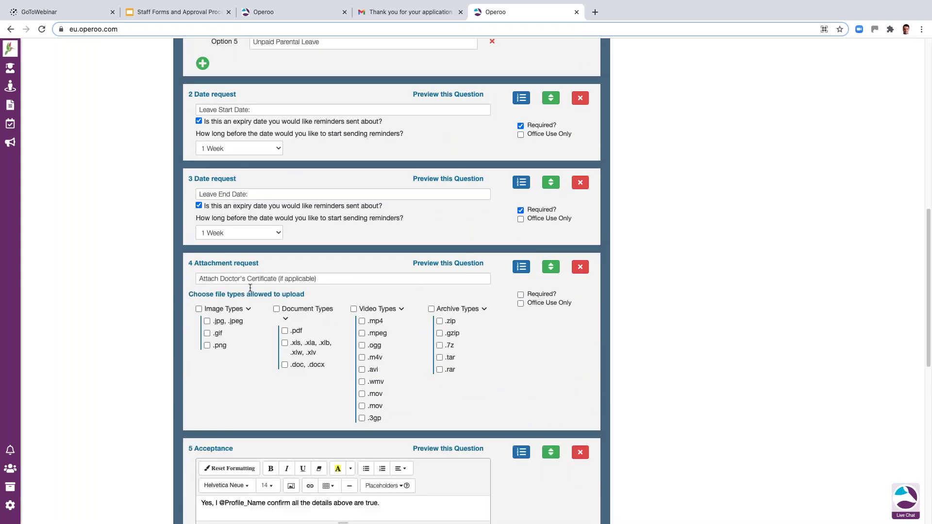
pyautogui.click(580, 267)
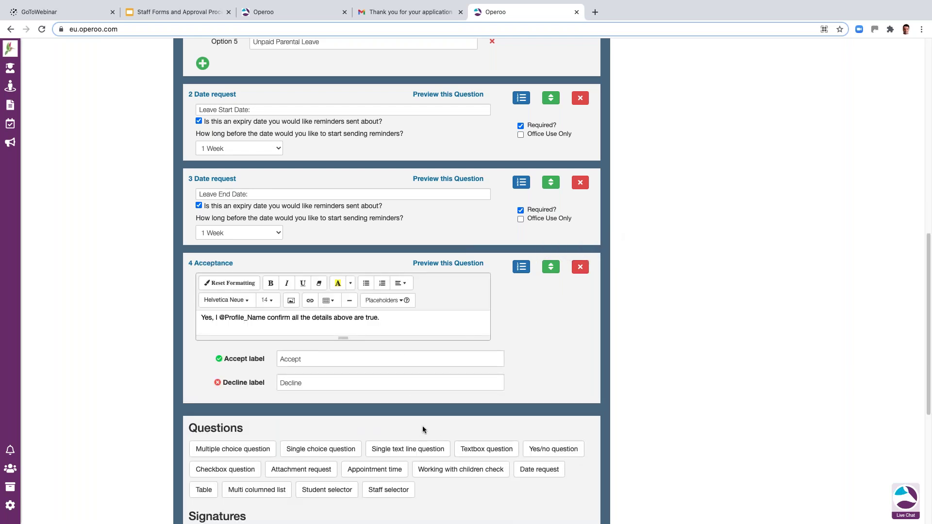
# - Add a yes/no question to the form with the text "Is this paid or unpaid"
pyautogui.scroll(-4, 427, 425)
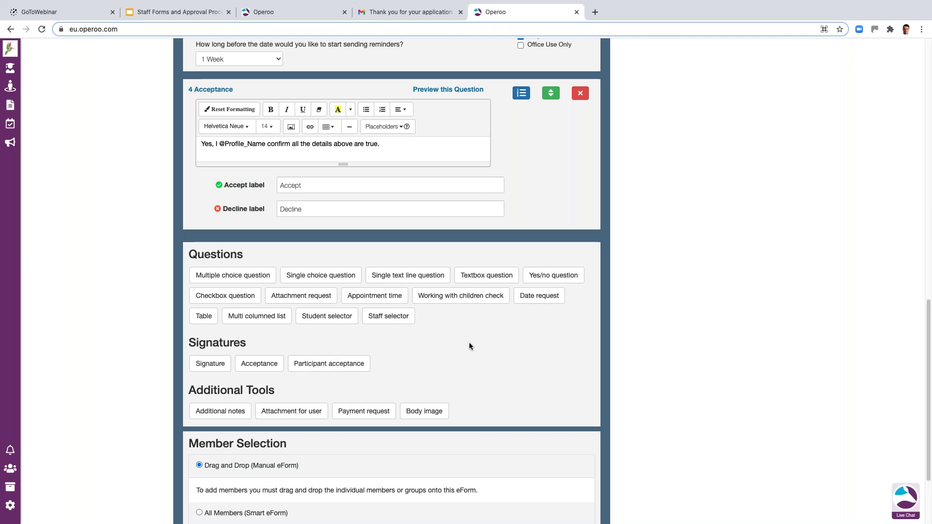
pyautogui.click(555, 278)
pyautogui.click(253, 263)
pyautogui.write('Is')
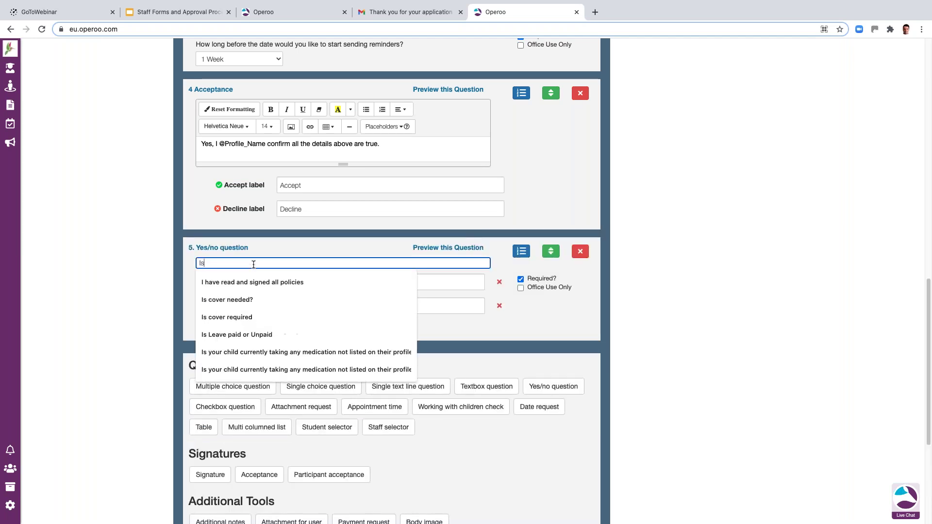
pyautogui.write(' this paia')
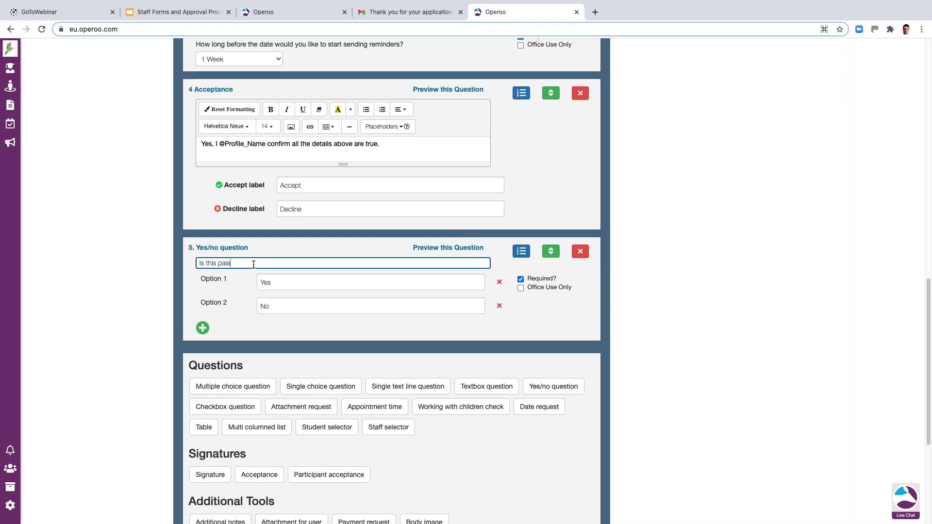
pyautogui.write(' or unpaid')
pyautogui.press('BackSpace')
pyautogui.press('BackSpace')
pyautogui.press('BackSpace')
pyautogui.write('aid')
# - Label the yes/no question's two options "Paid" and "Unpaid" and move the question above the Acceptance section
pyautogui.click(259, 277)
pyautogui.write('Paid')
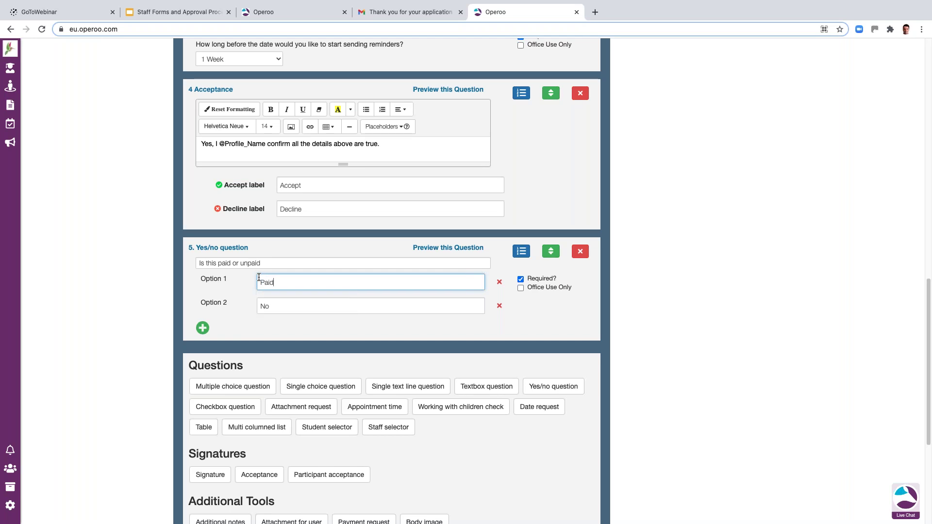
pyautogui.press('Tab')
pyautogui.write('Unpaid')
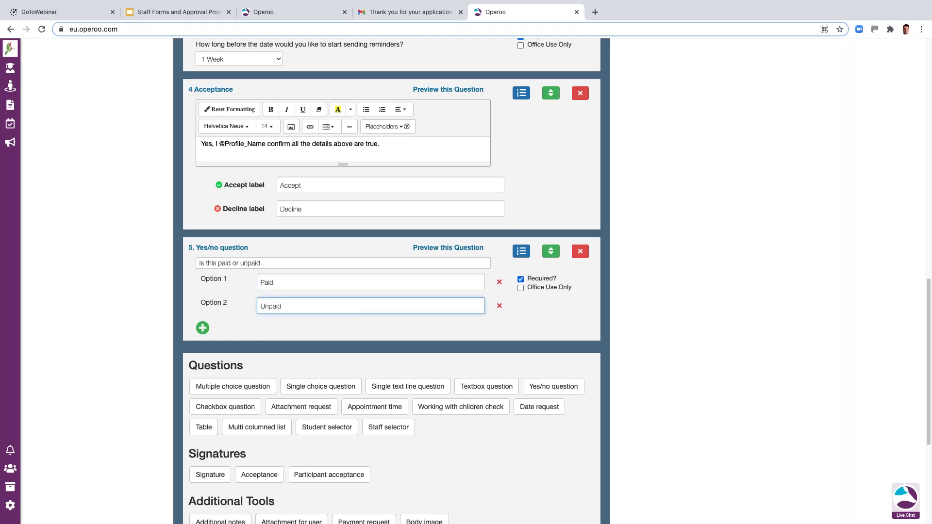
pyautogui.moveTo(366, 245); pyautogui.dragTo(363, 108)
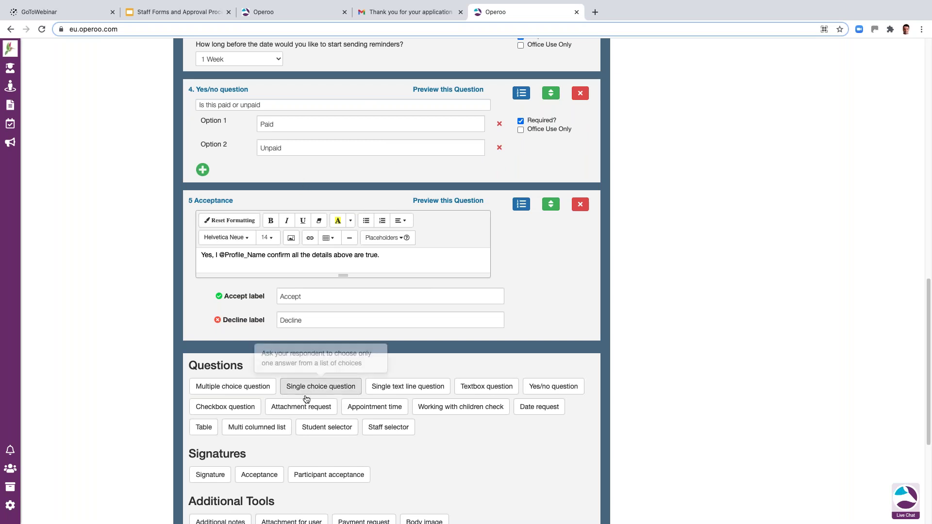
# - Set the form's member selection to All Members (Smart eForm) after viewing the Filtered Members option, and save the form
pyautogui.scroll(-4, 296, 408)
pyautogui.scroll(-1, 293, 405)
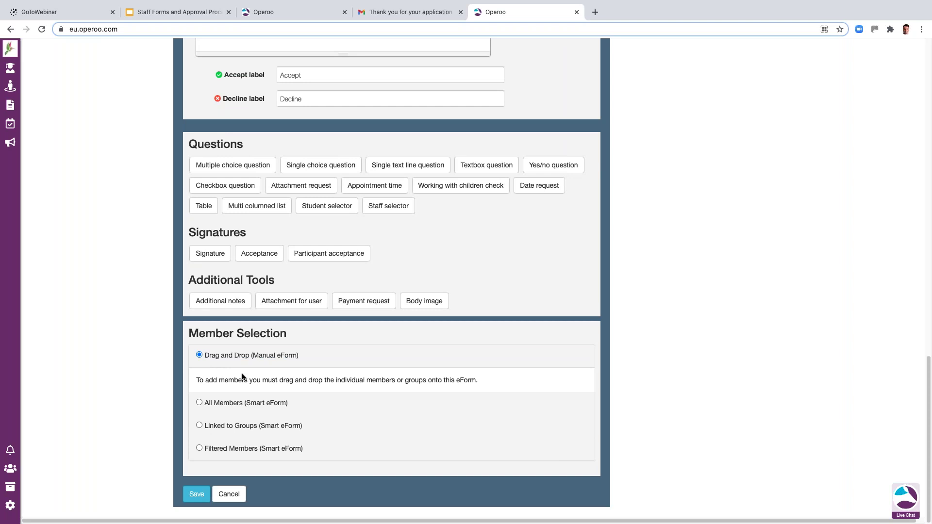
pyautogui.click(224, 448)
pyautogui.scroll(-1, 369, 440)
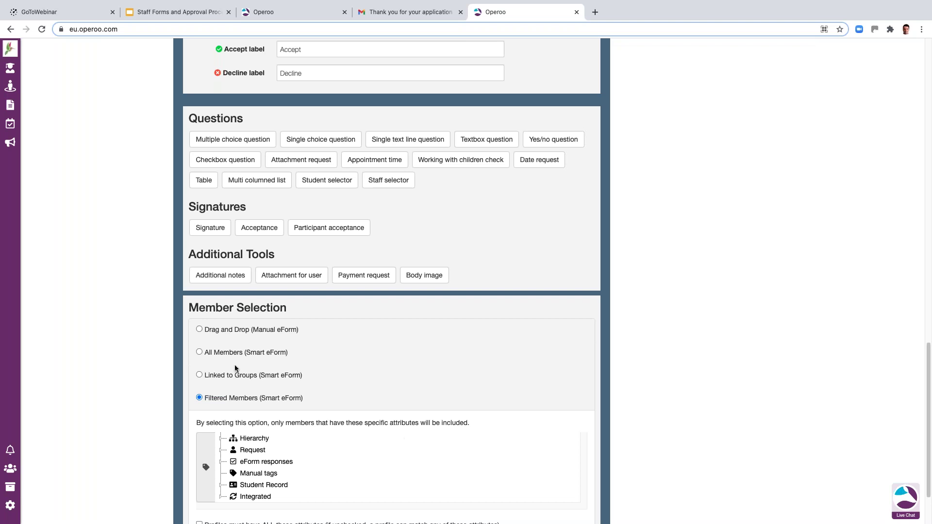
pyautogui.click(212, 353)
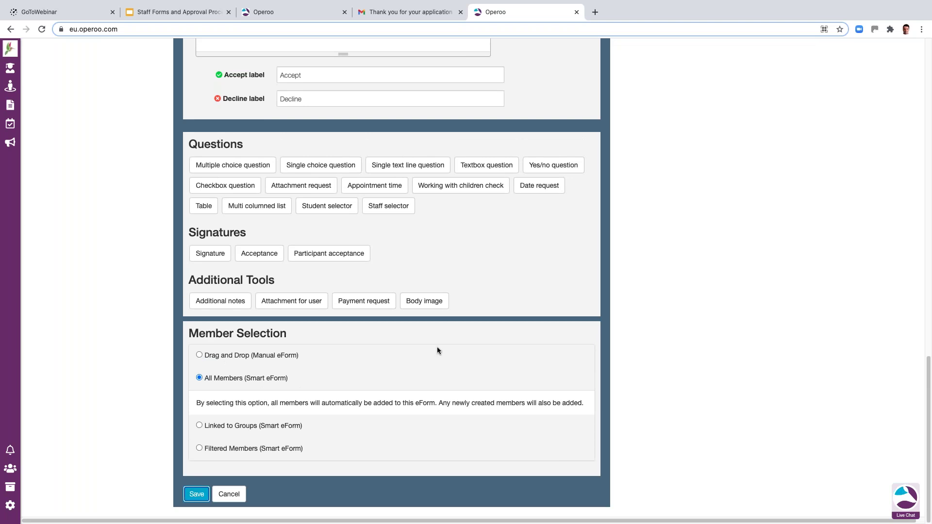
pyautogui.click(558, 85)
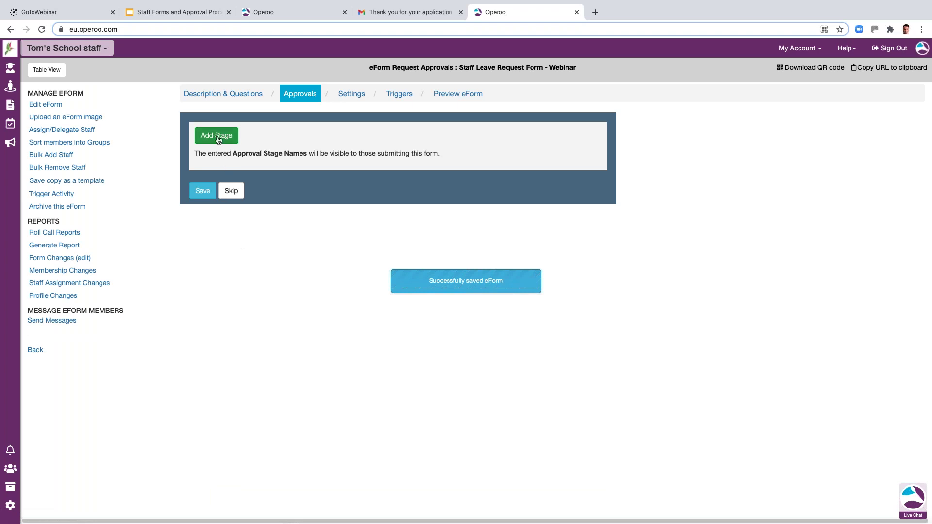
# - Add an approval stage named "SBM approval" with School Business Manager as the approving group, and save it
pyautogui.click(217, 137)
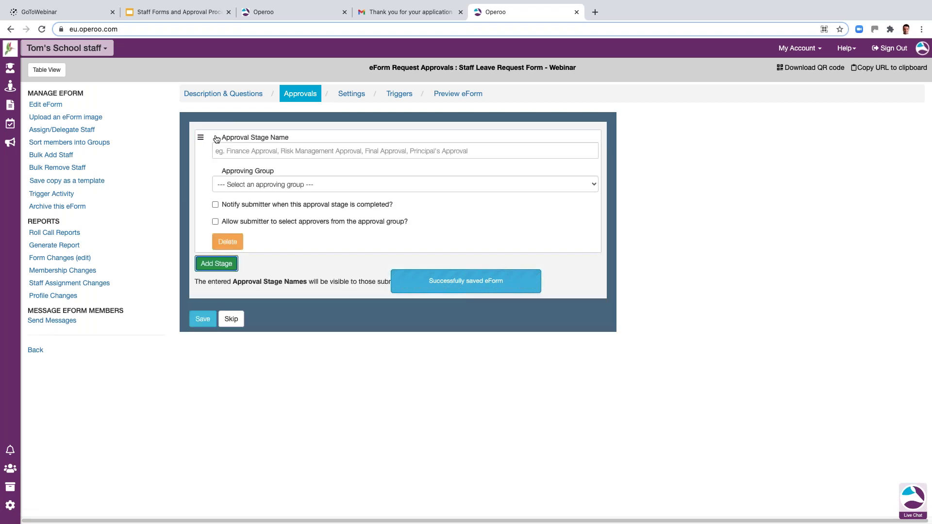
pyautogui.click(257, 151)
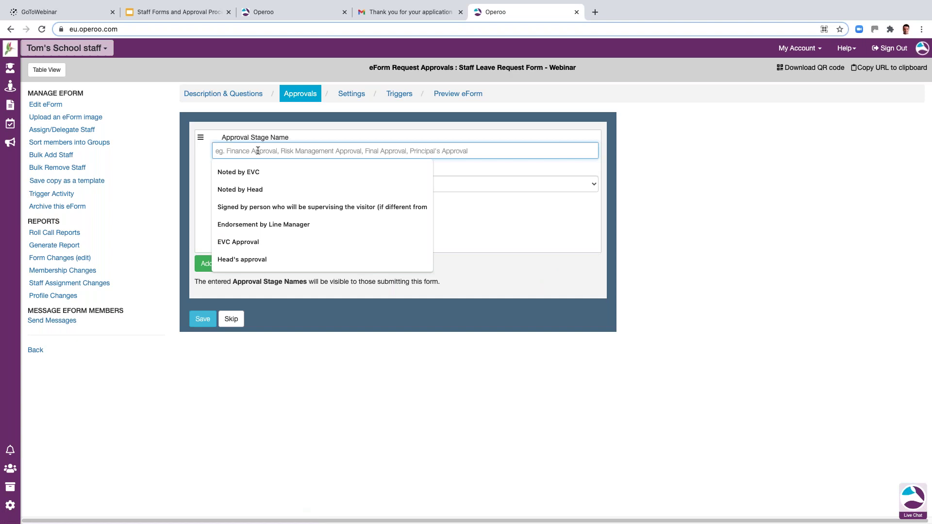
pyautogui.write('SBM approval')
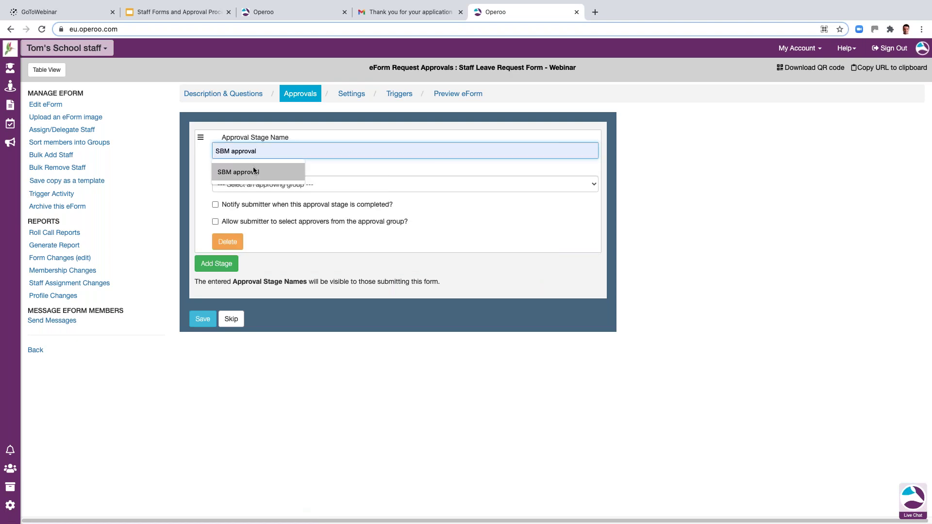
pyautogui.click(254, 171)
pyautogui.click(265, 185)
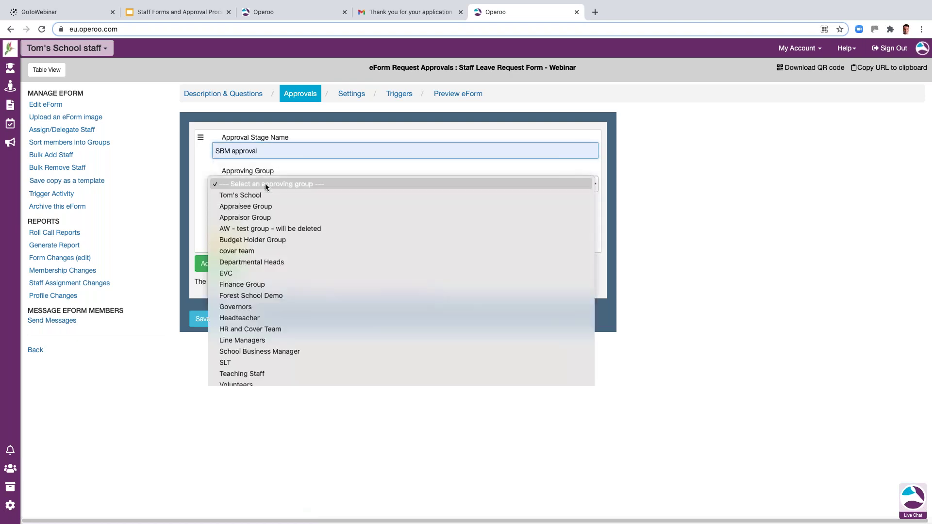
pyautogui.click(278, 352)
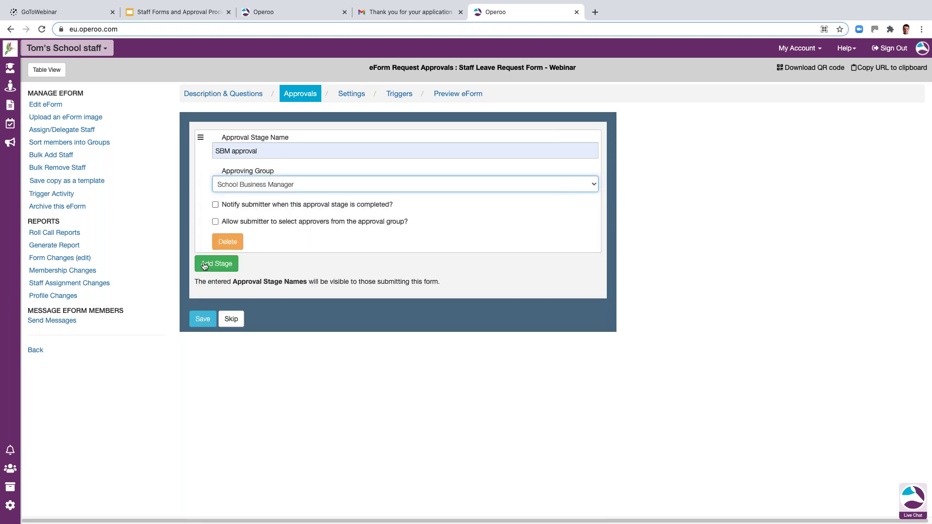
pyautogui.click(203, 321)
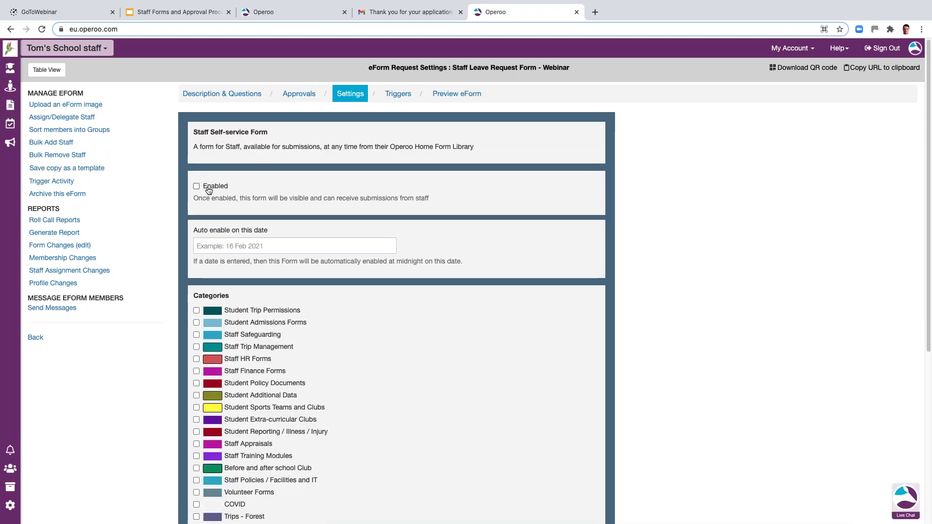
# - Enable the self-service form for staff submissions and save its settings
pyautogui.click(208, 189)
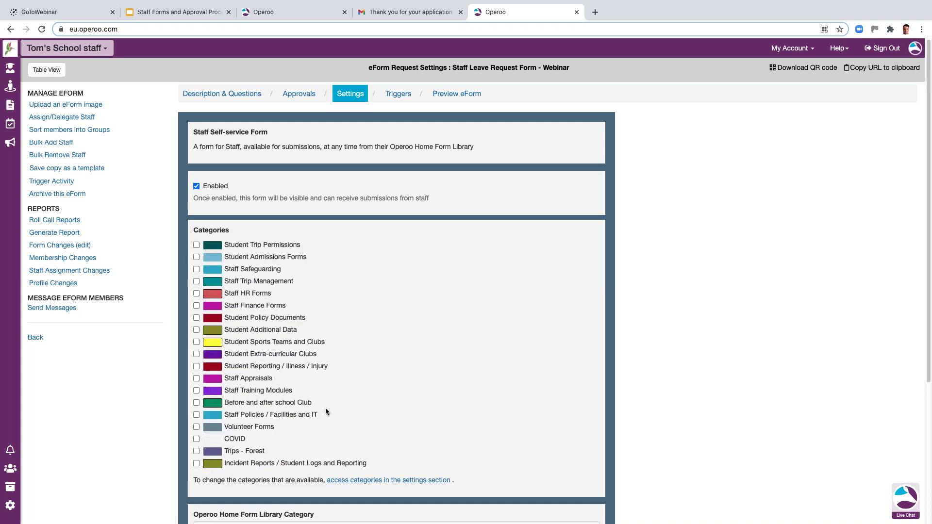
pyautogui.scroll(-3, 325, 410)
pyautogui.scroll(-1, 325, 411)
pyautogui.click(216, 504)
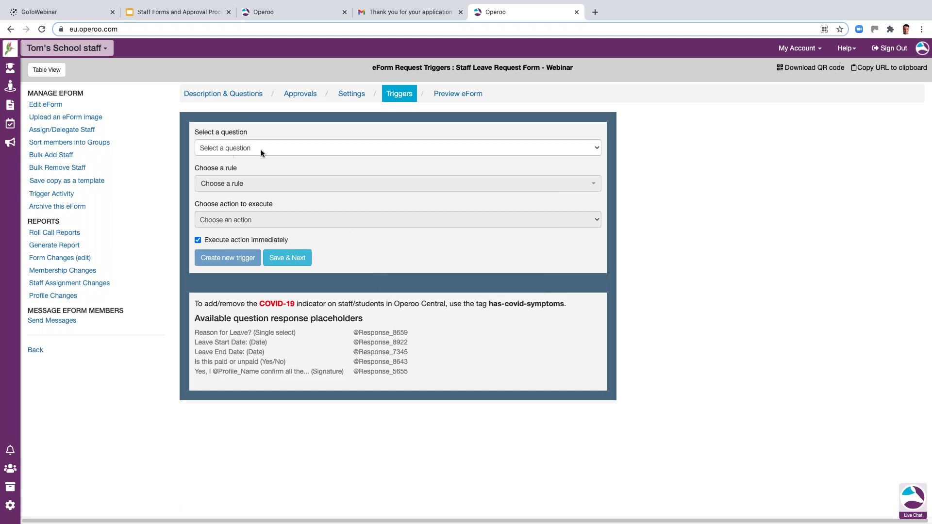
# - Base a trigger on the "Is this paid or unpaid" question, with the rule A Specific Option Selected and the option Paid
pyautogui.click(244, 149)
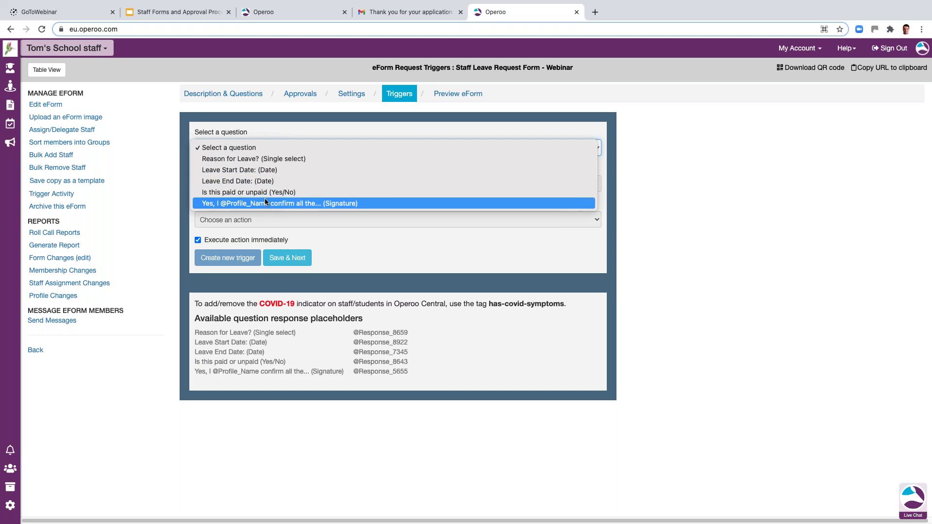
pyautogui.click(252, 192)
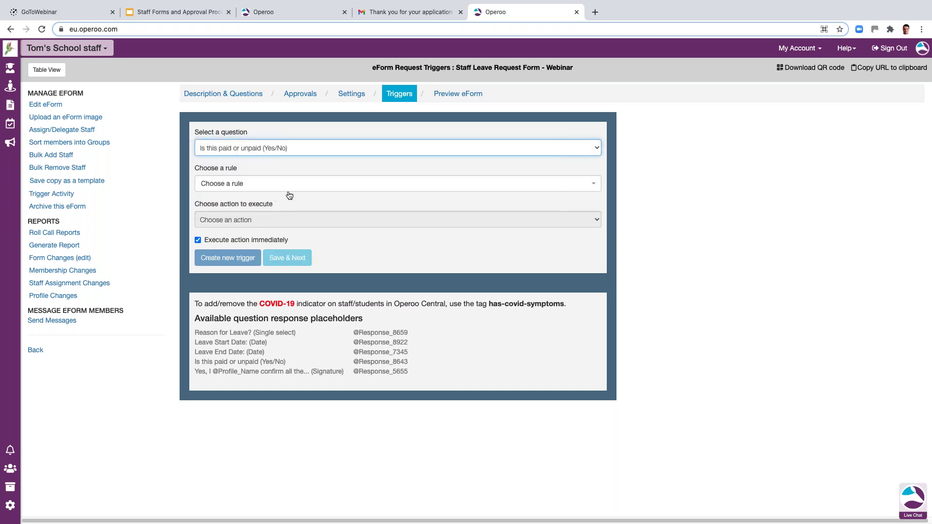
pyautogui.click(237, 185)
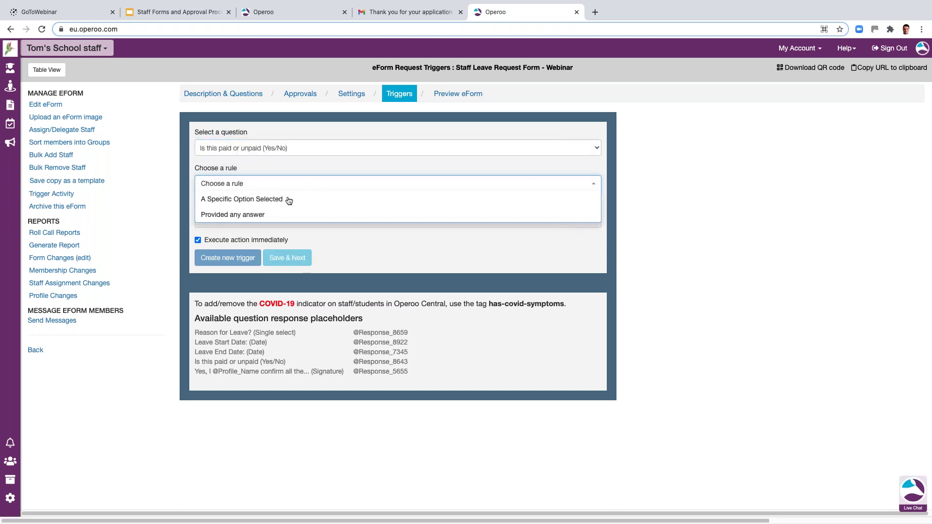
pyautogui.click(236, 203)
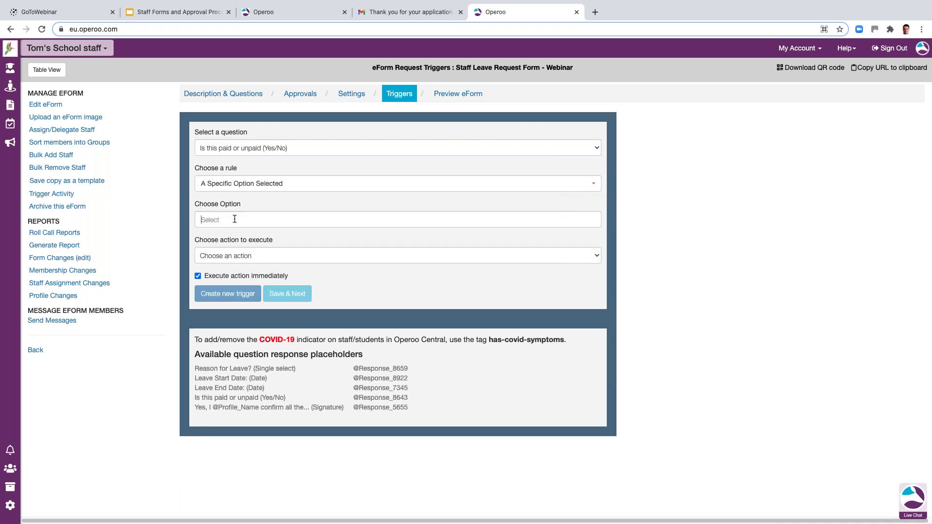
pyautogui.click(234, 219)
pyautogui.click(256, 235)
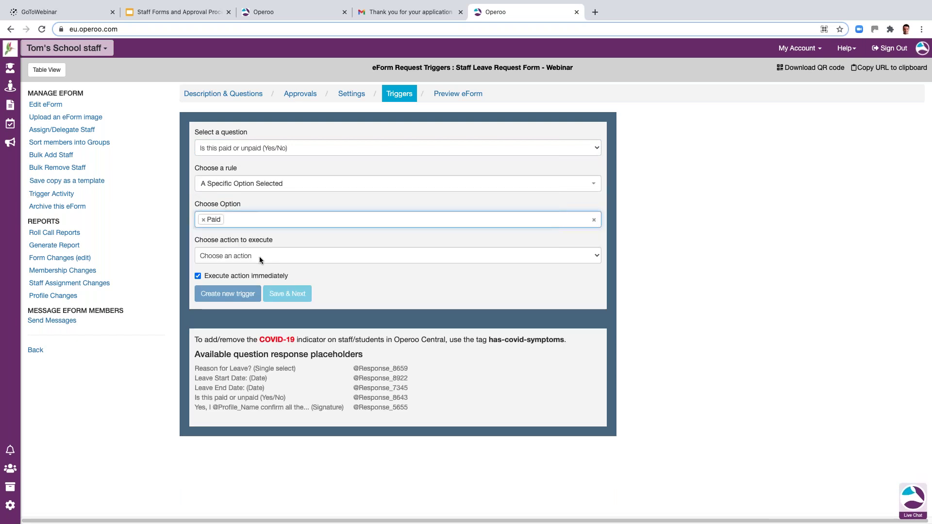
# - Make the trigger send an email to any address, filling in the recipient's email address and the subject "paid leave"
pyautogui.click(233, 255)
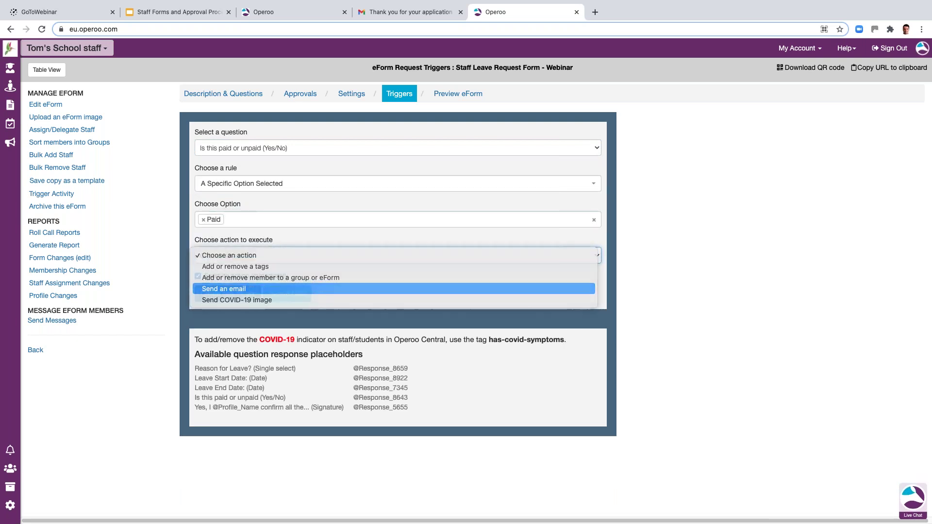
pyautogui.click(224, 288)
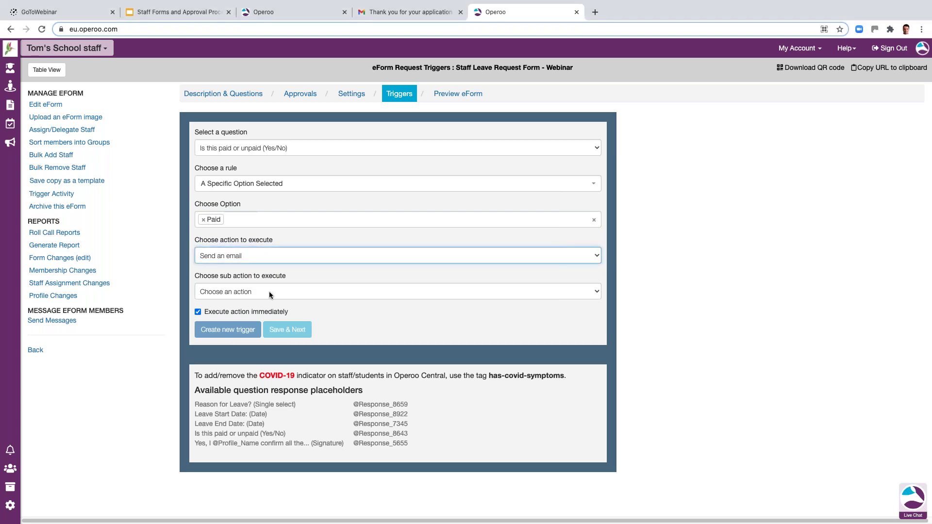
pyautogui.click(332, 291)
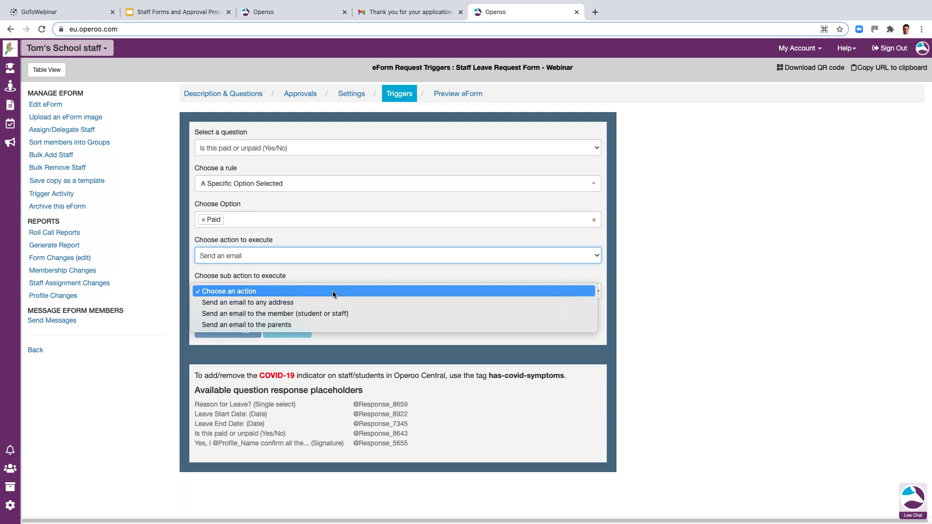
pyautogui.click(269, 304)
pyautogui.click(223, 345)
pyautogui.click(249, 364)
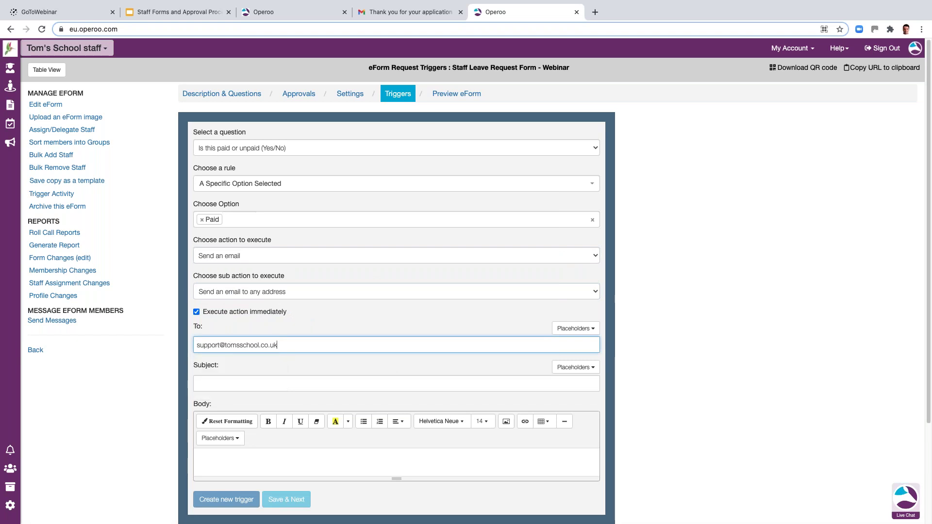
pyautogui.click(225, 383)
pyautogui.write('paid leave')
pyautogui.scroll(-2, 243, 354)
pyautogui.click(238, 362)
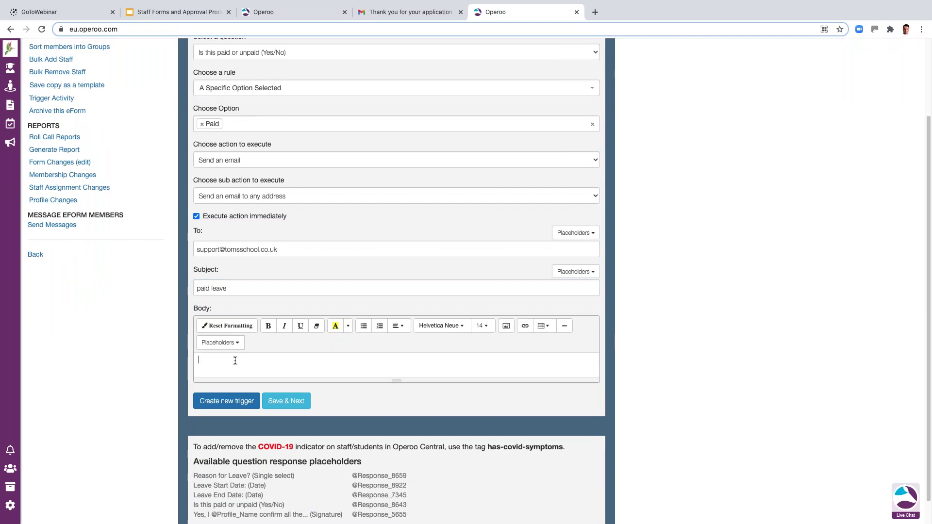
pyautogui.click(226, 342)
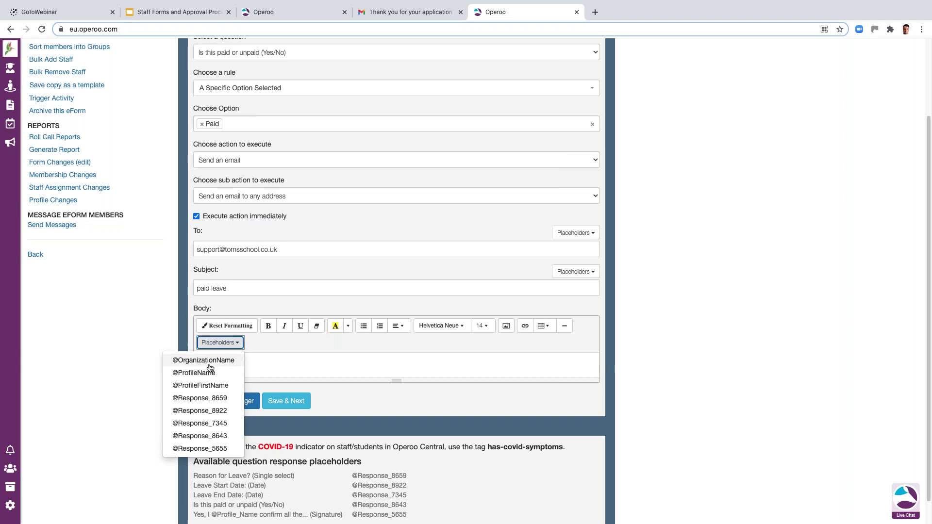
pyautogui.click(194, 373)
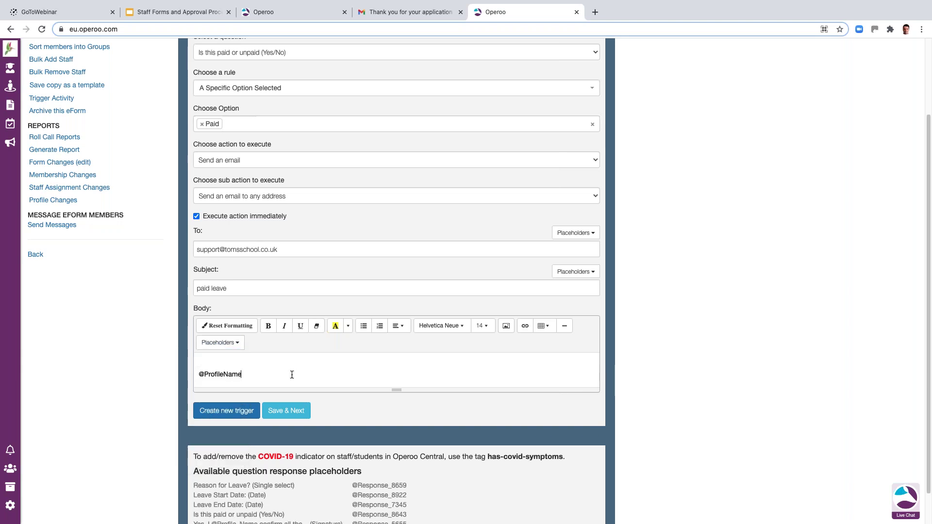
pyautogui.write('has applied for paidf leave')
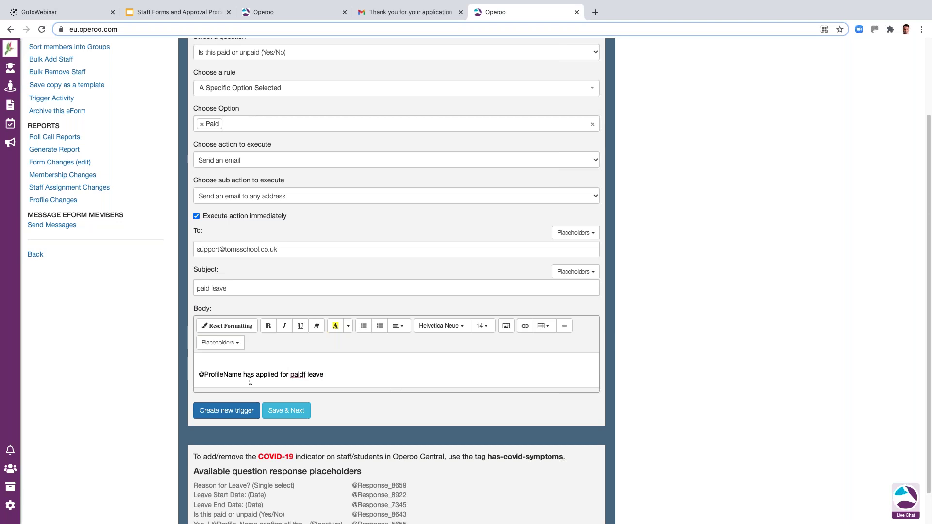
pyautogui.click(233, 411)
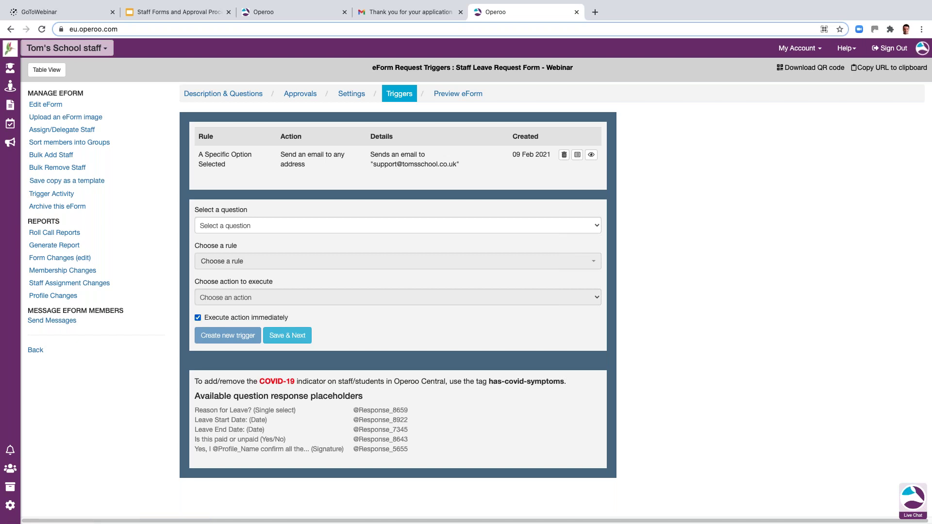
pyautogui.click(287, 335)
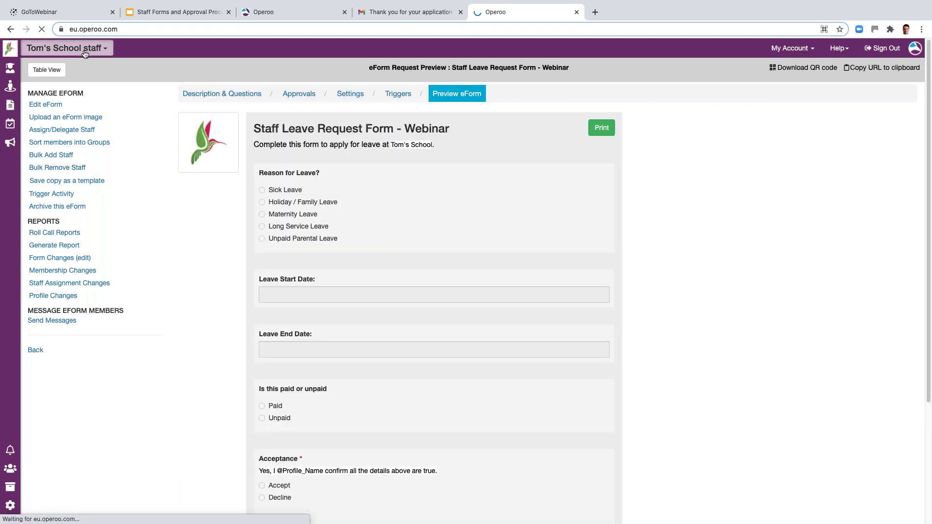
# - Switch to Operoo Central and start the "Staff Leave Request Form - Webinar" from the Form Library to view it as staff
pyautogui.click(66, 48)
pyautogui.click(100, 85)
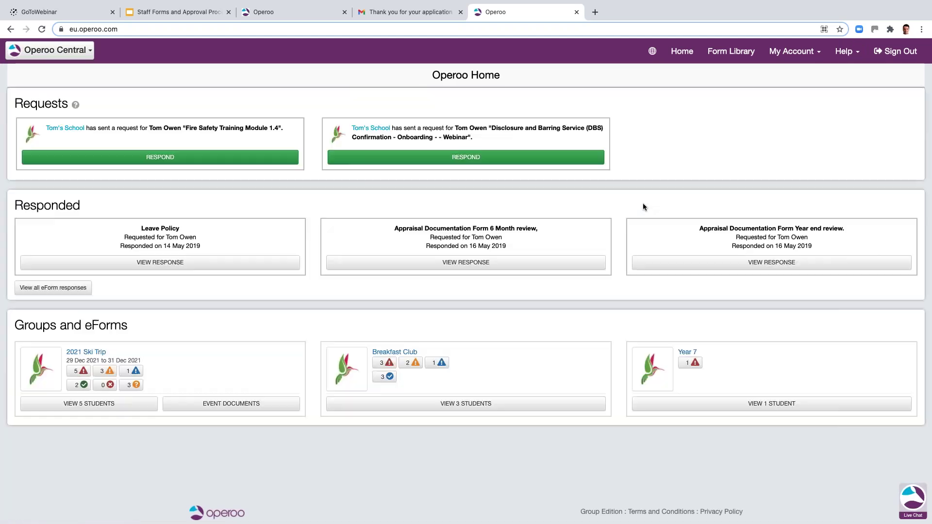
pyautogui.click(731, 51)
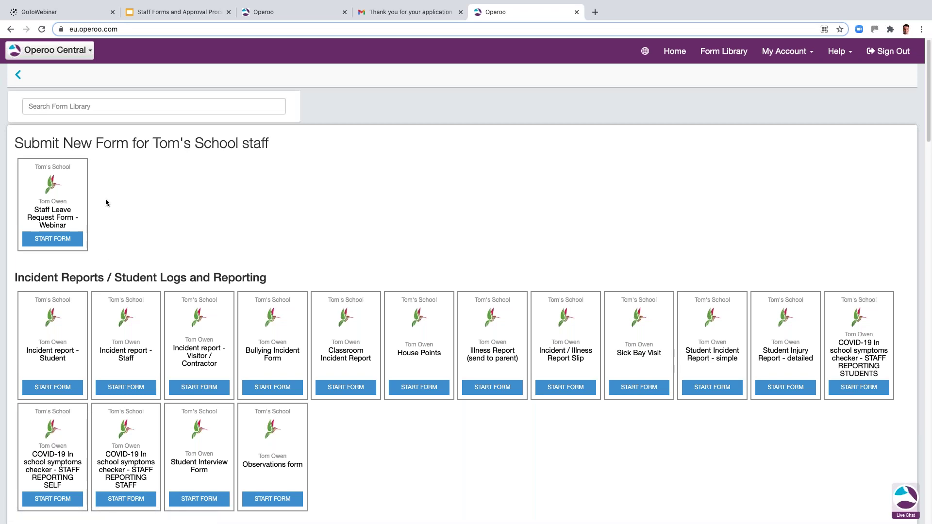
pyautogui.click(57, 243)
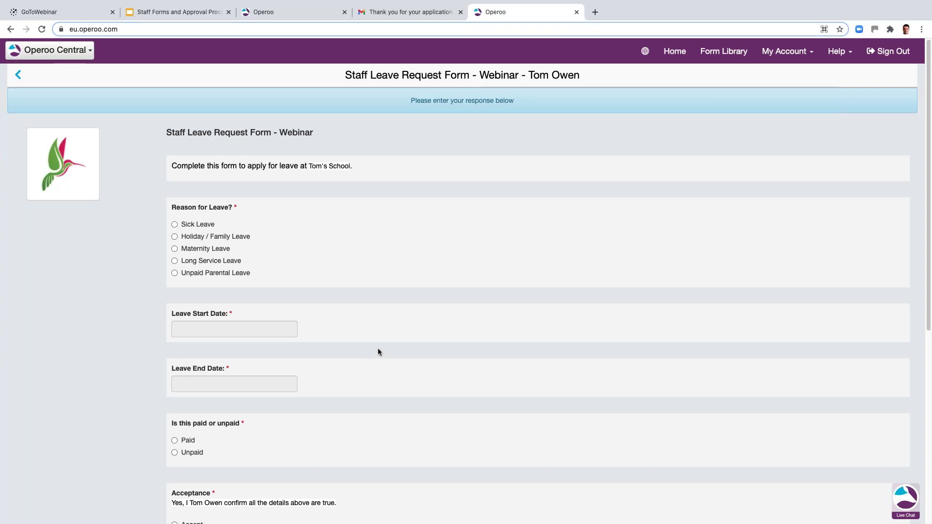
# - Return to Tom's School, view the list of all eForms, and switch to the Staff Forms and Approval Processes presentation in Google Slides
pyautogui.click(53, 51)
pyautogui.click(66, 80)
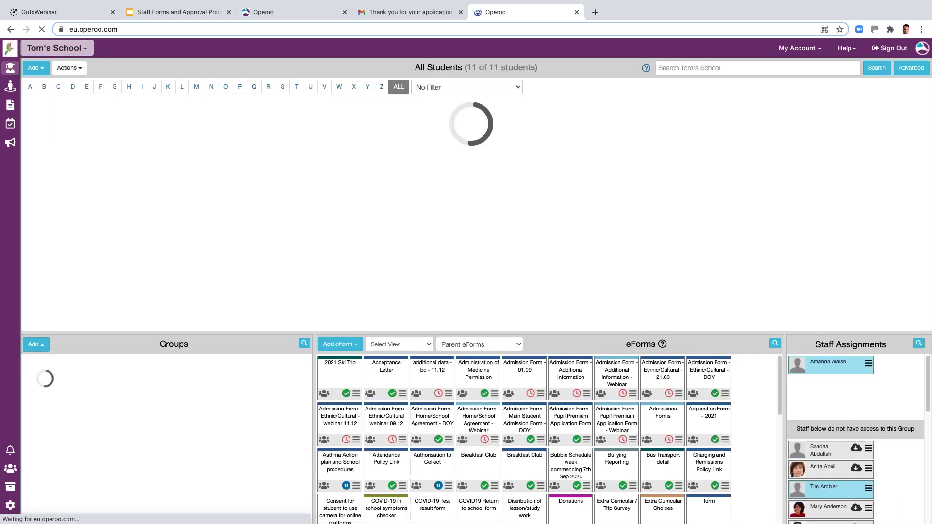
pyautogui.click(12, 108)
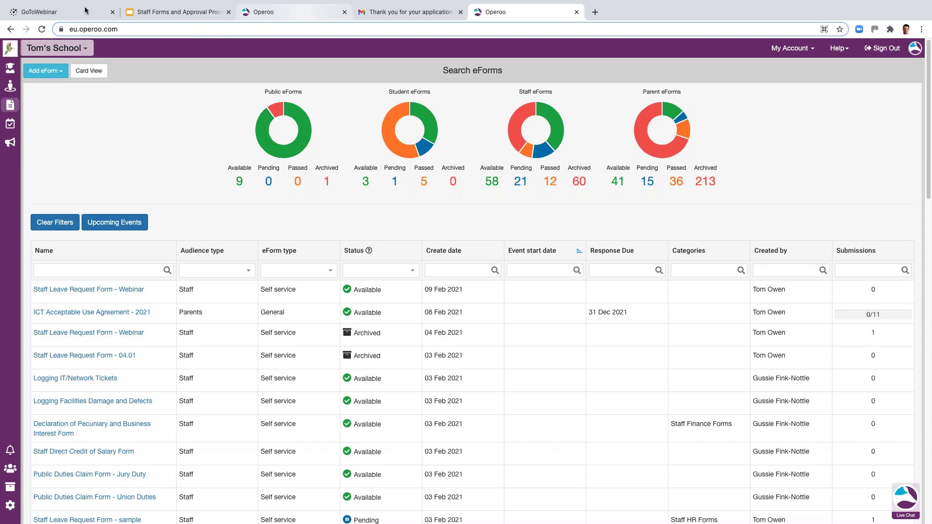
pyautogui.click(177, 12)
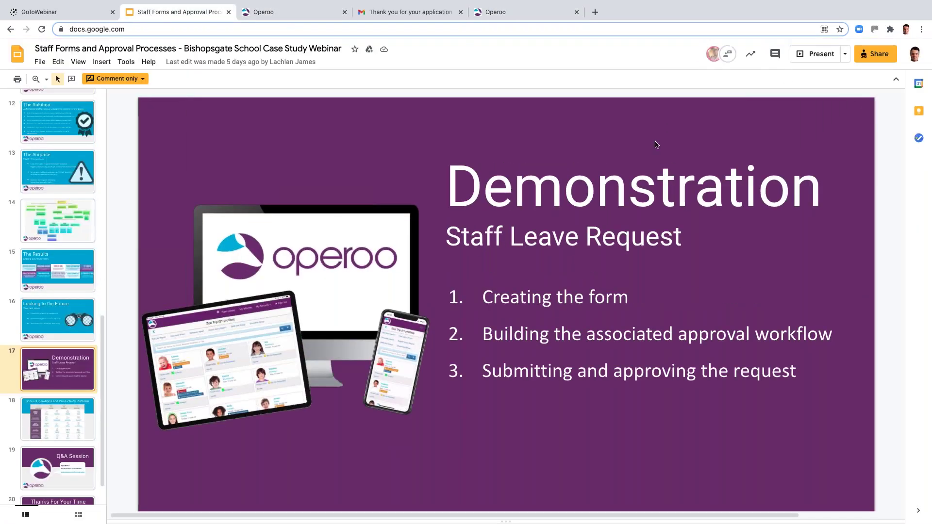